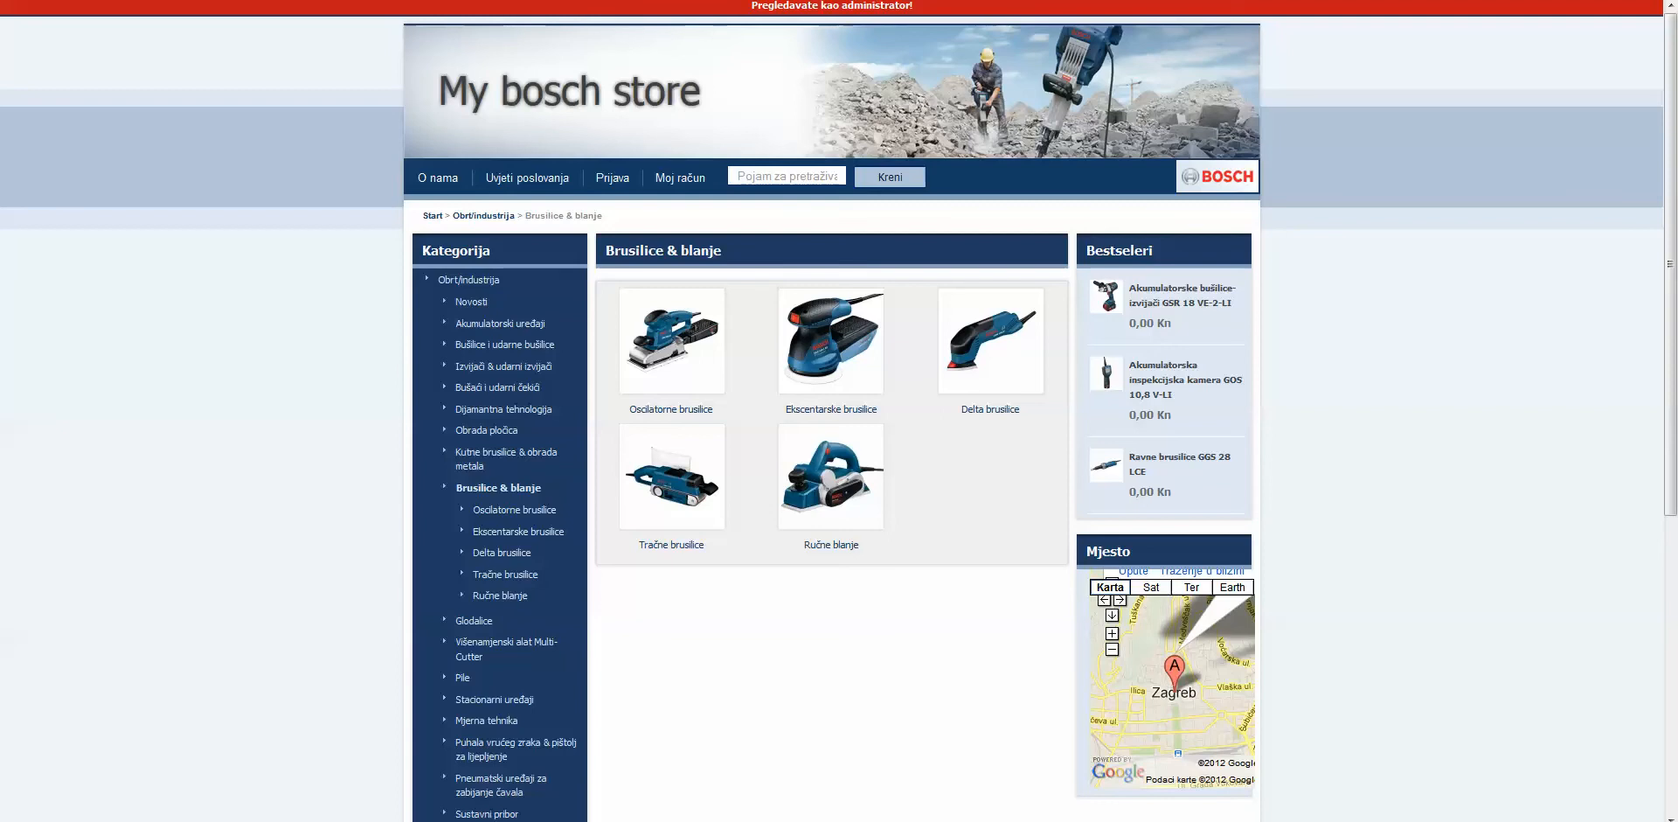
Step: Examine the side-column blocks and footer on the storefront's Brusilice & blanje category page
scroll(839, 415, down, 1)
scroll(839, 415, down, 5)
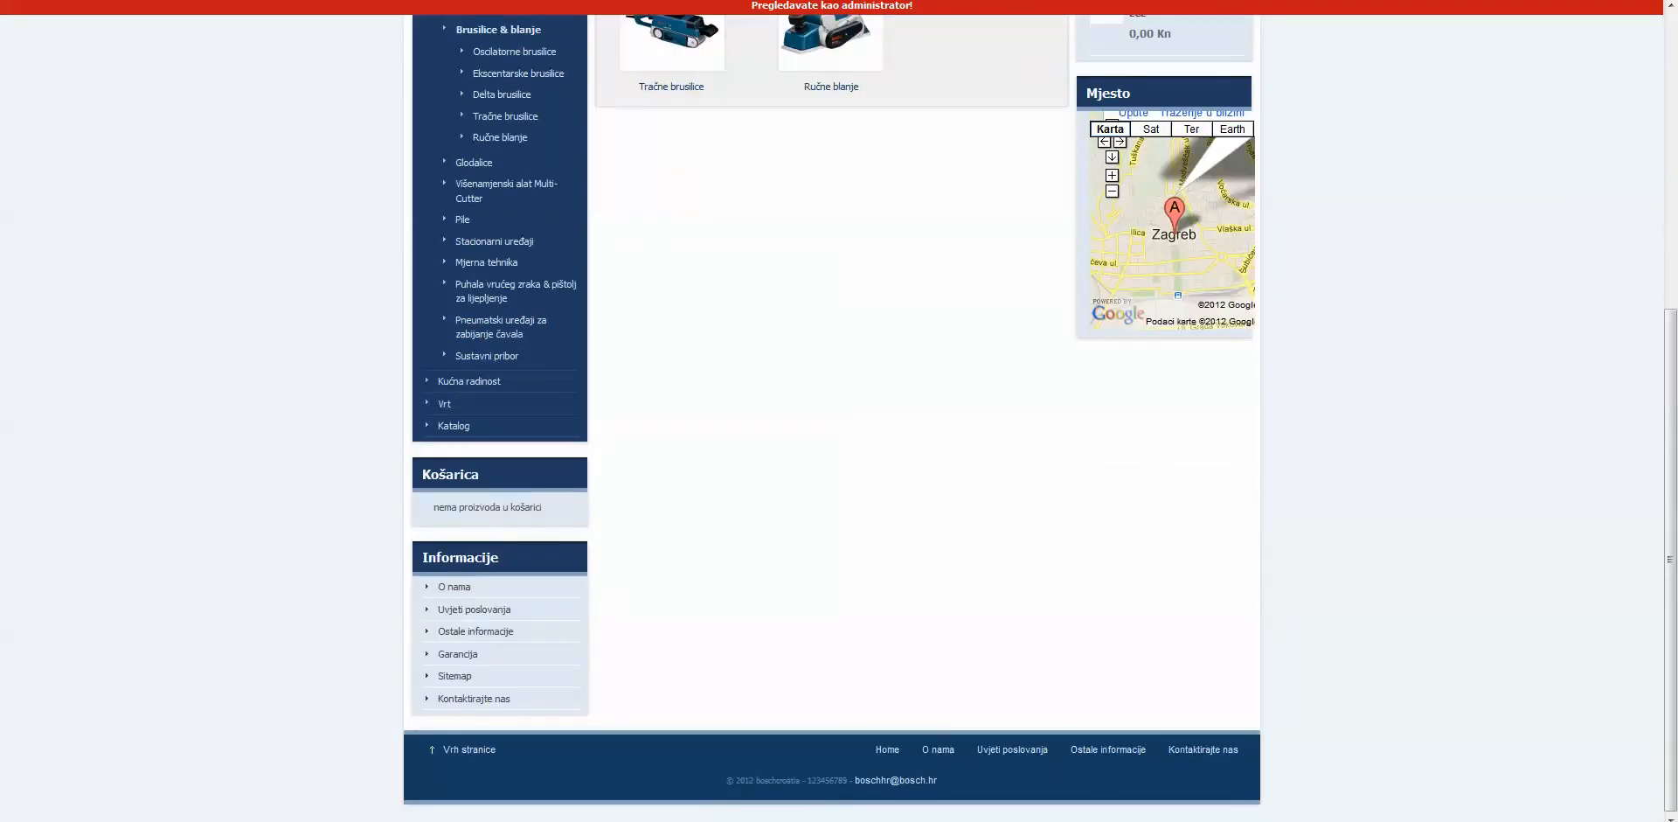
scroll(839, 415, up, 5)
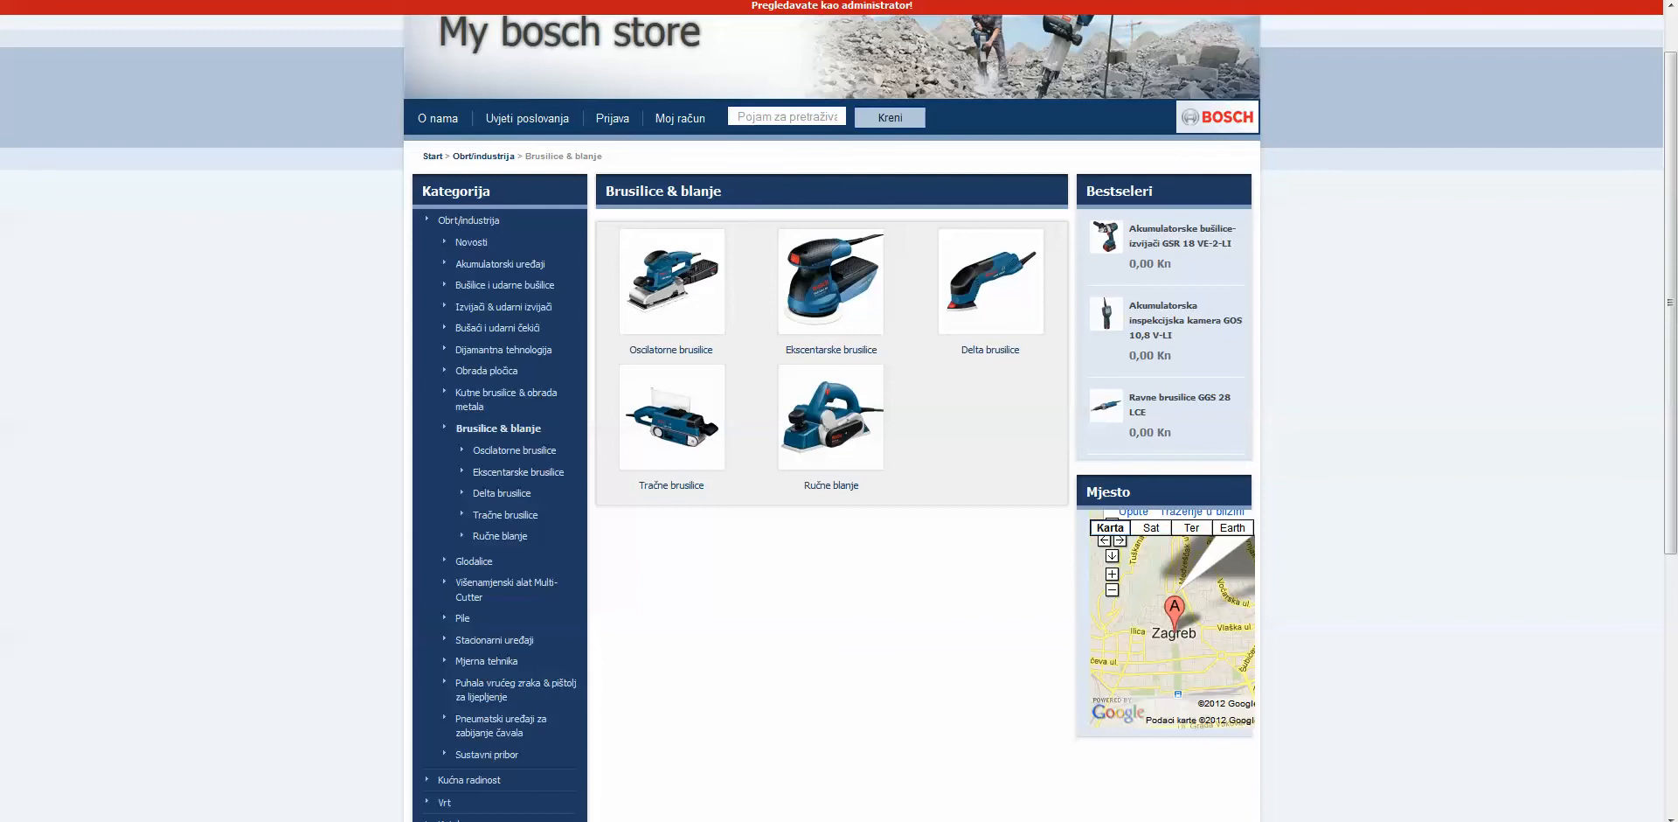
scroll(839, 416, up, 1)
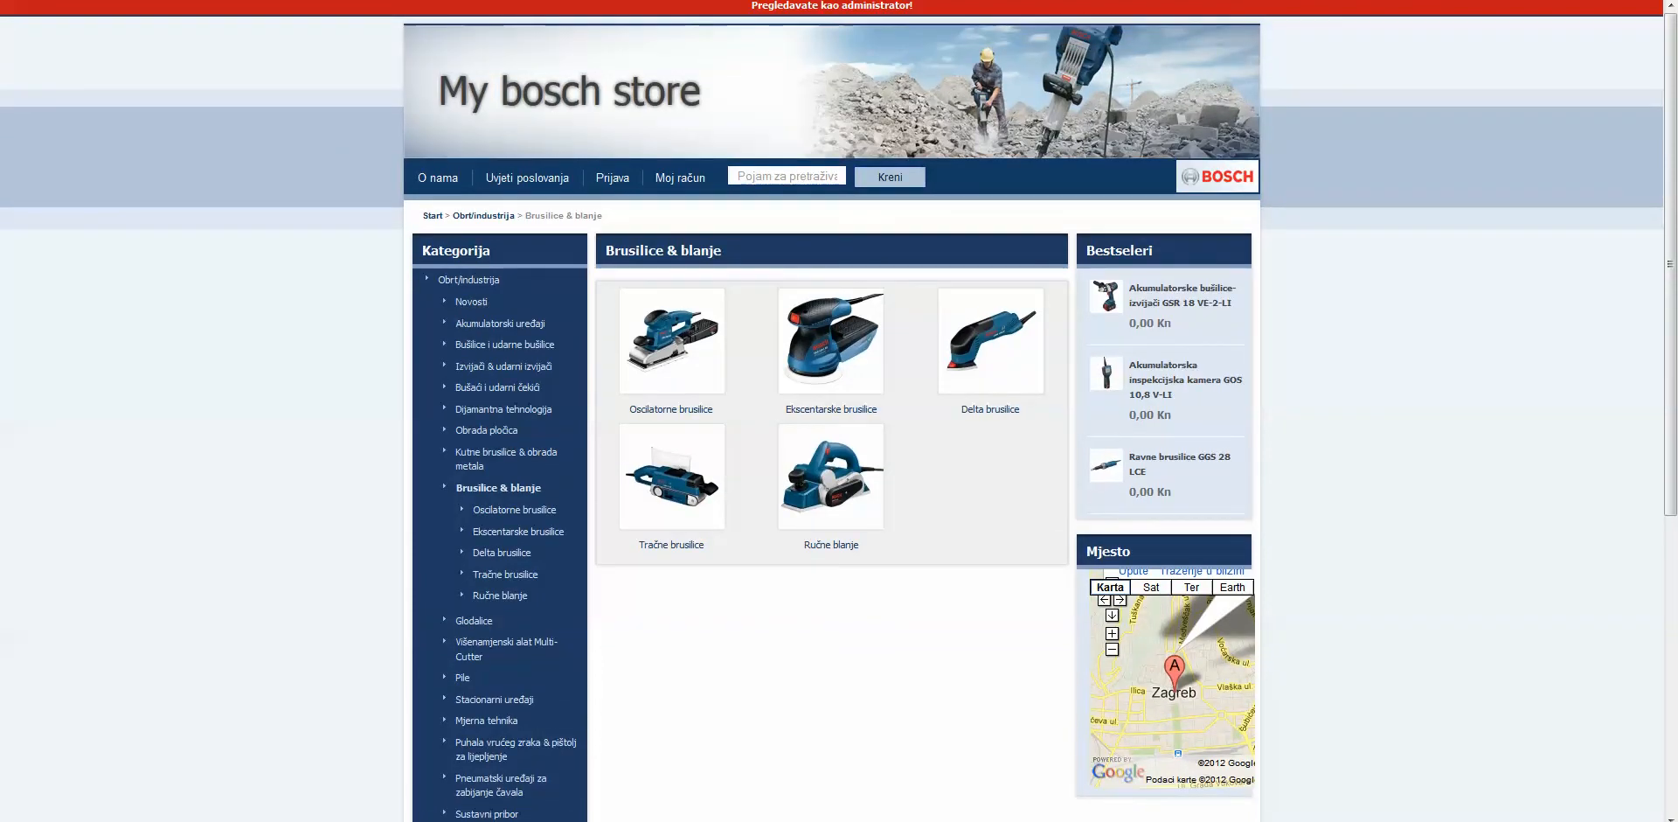
scroll(839, 415, down, 5)
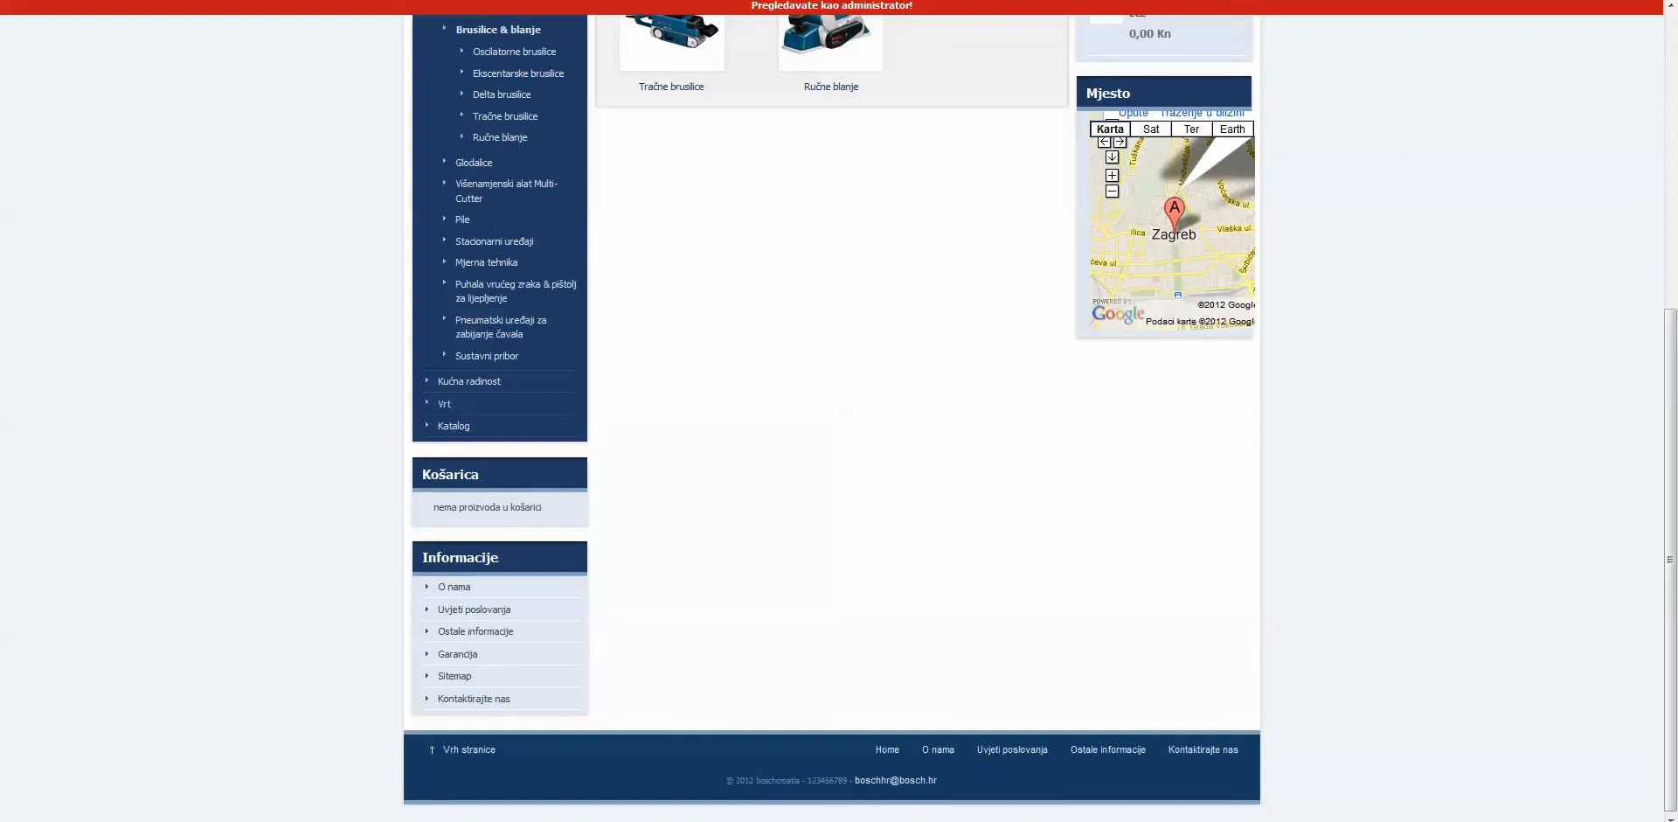
scroll(832, 411, up, 5)
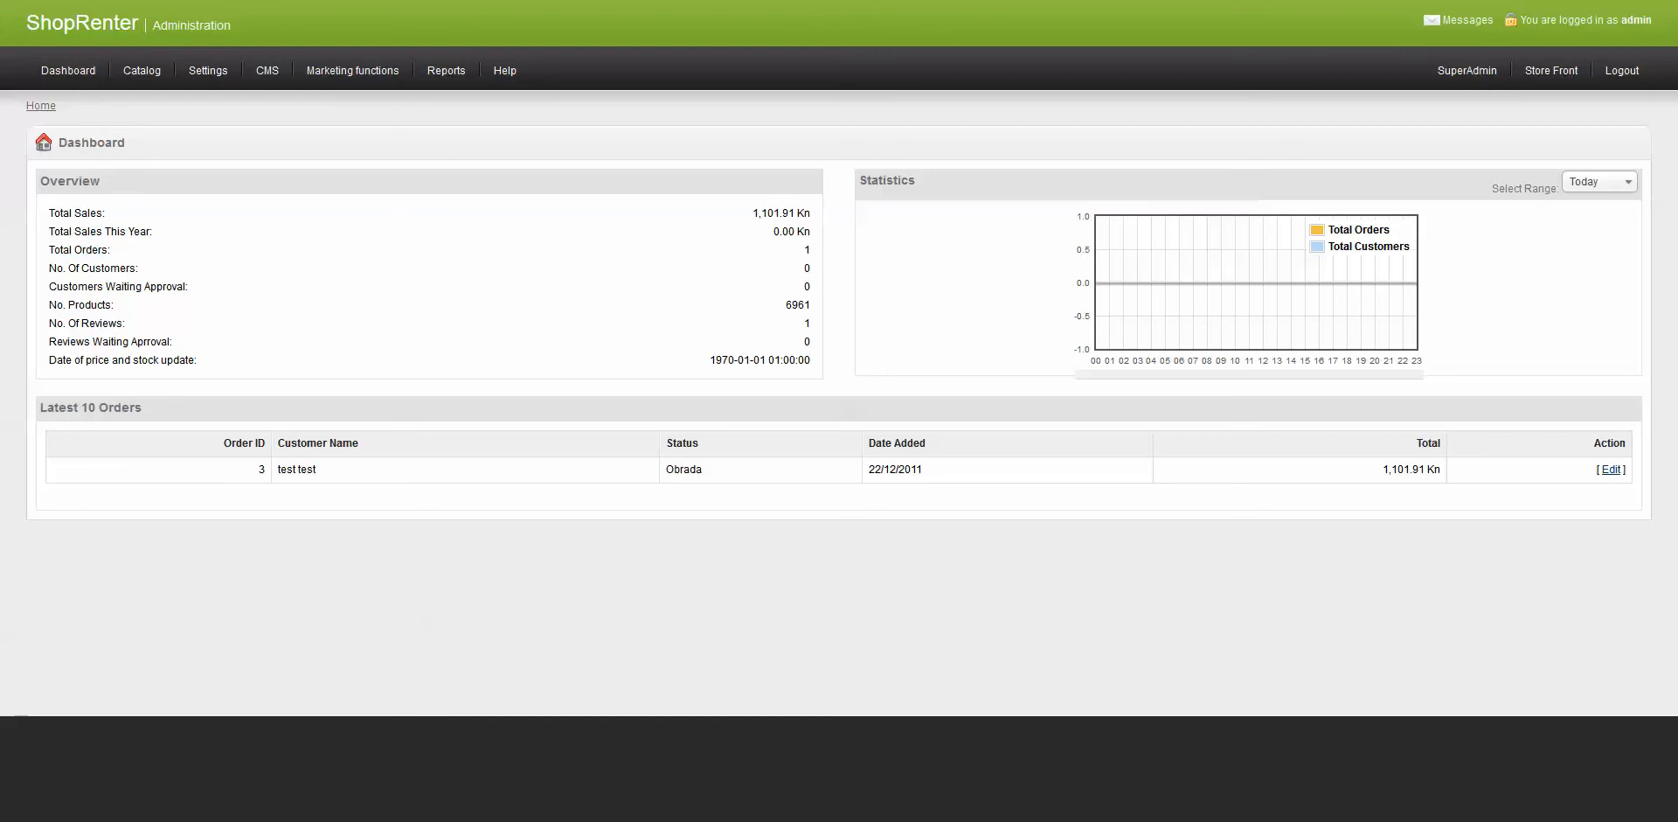
Step: Open the Modules page of the shop's appearance settings in the ShopRenter administration and review the modules listed by position
mouse_move(208, 71)
mouse_move(210, 128)
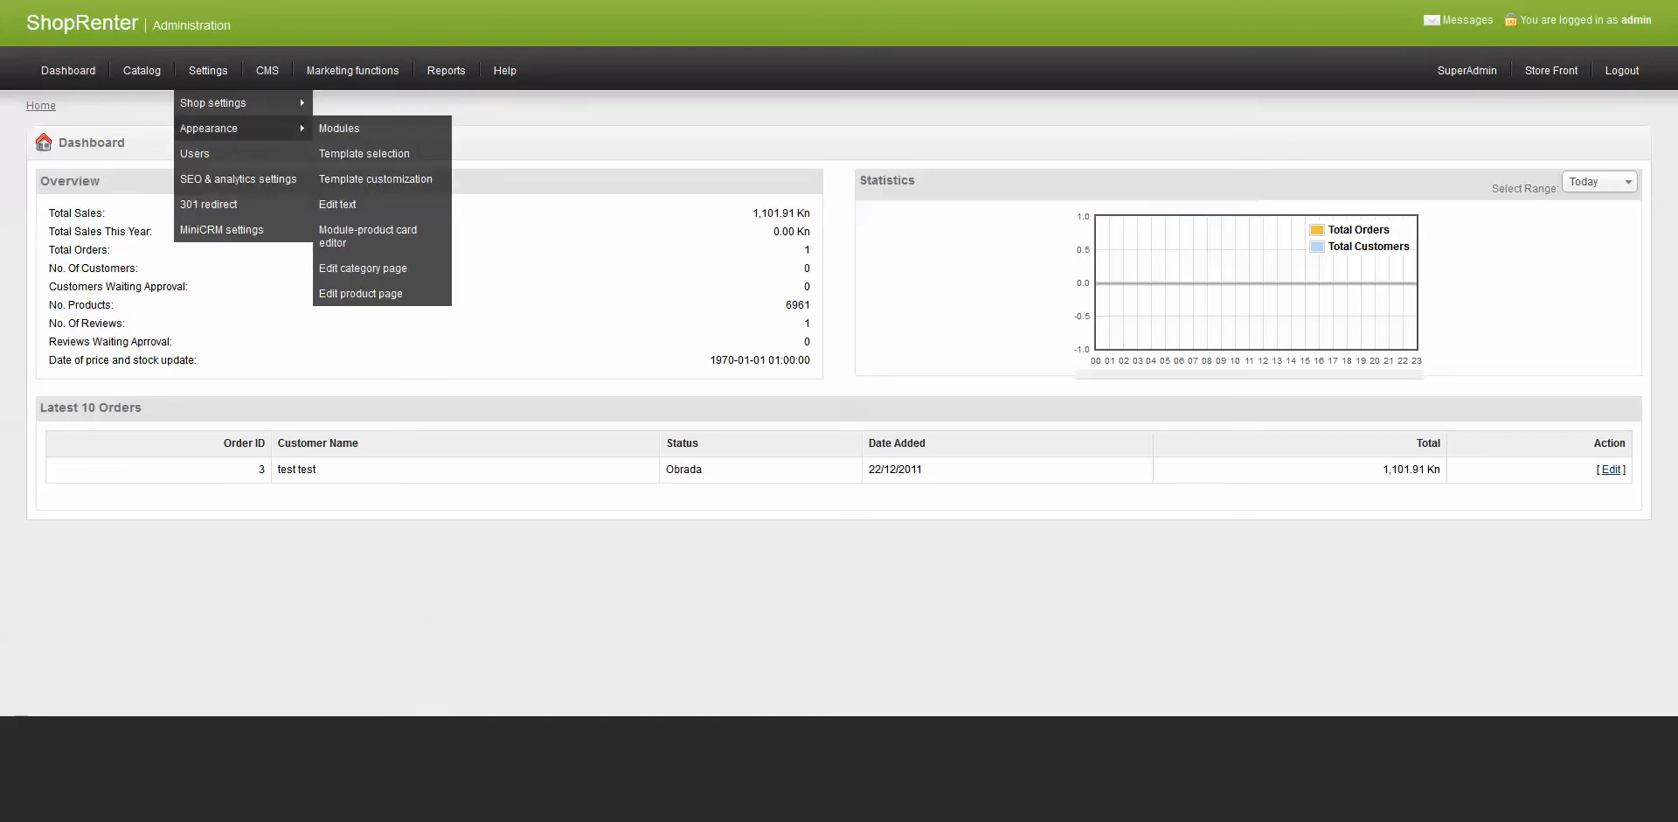
click(339, 128)
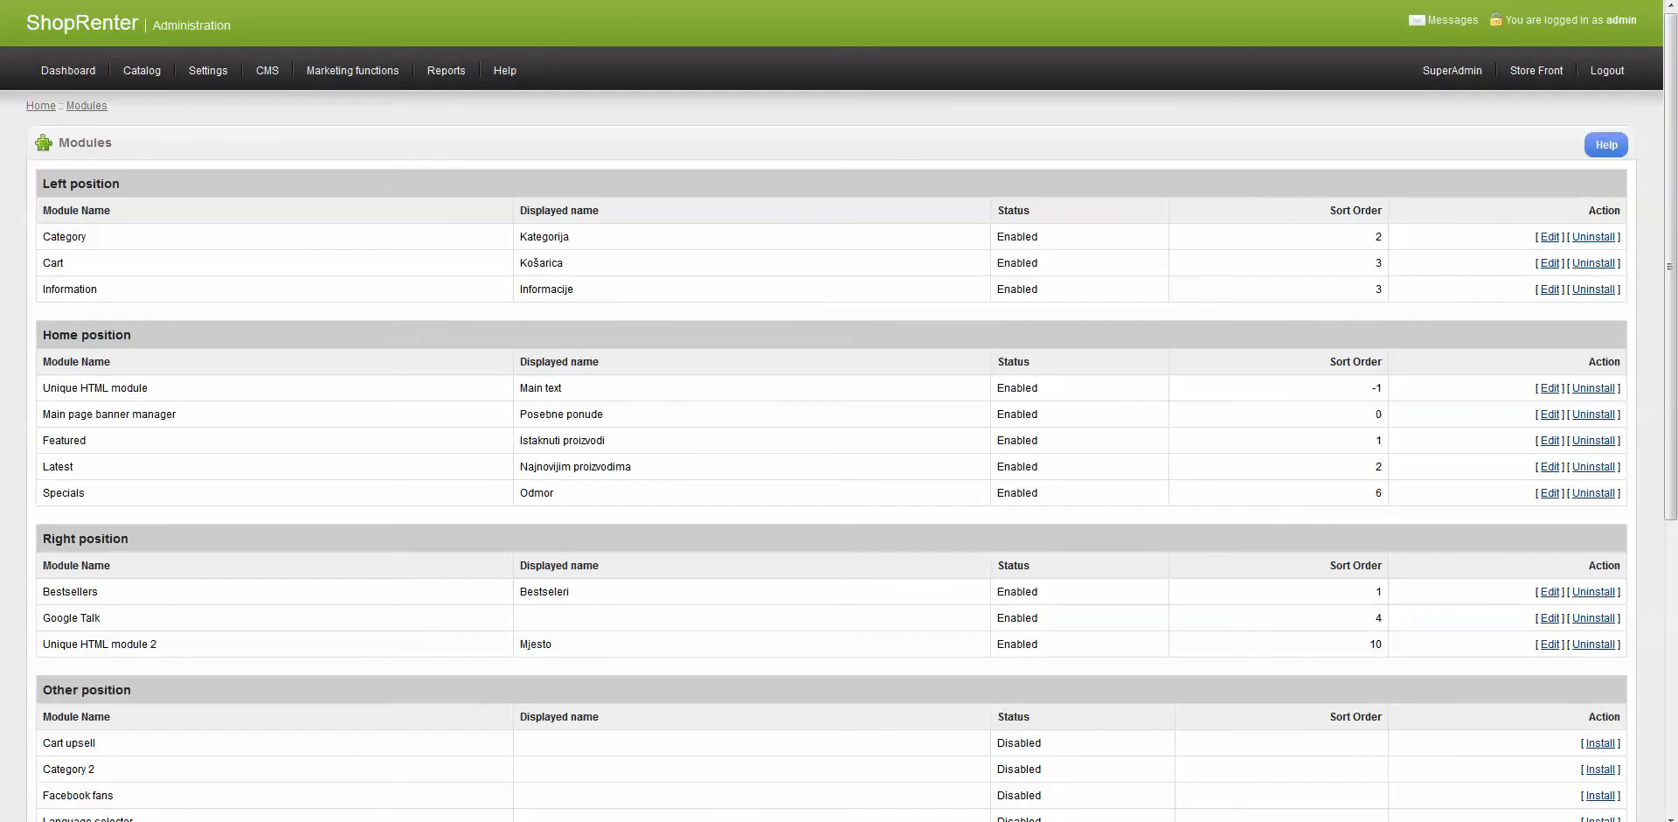
scroll(839, 410, down, 5)
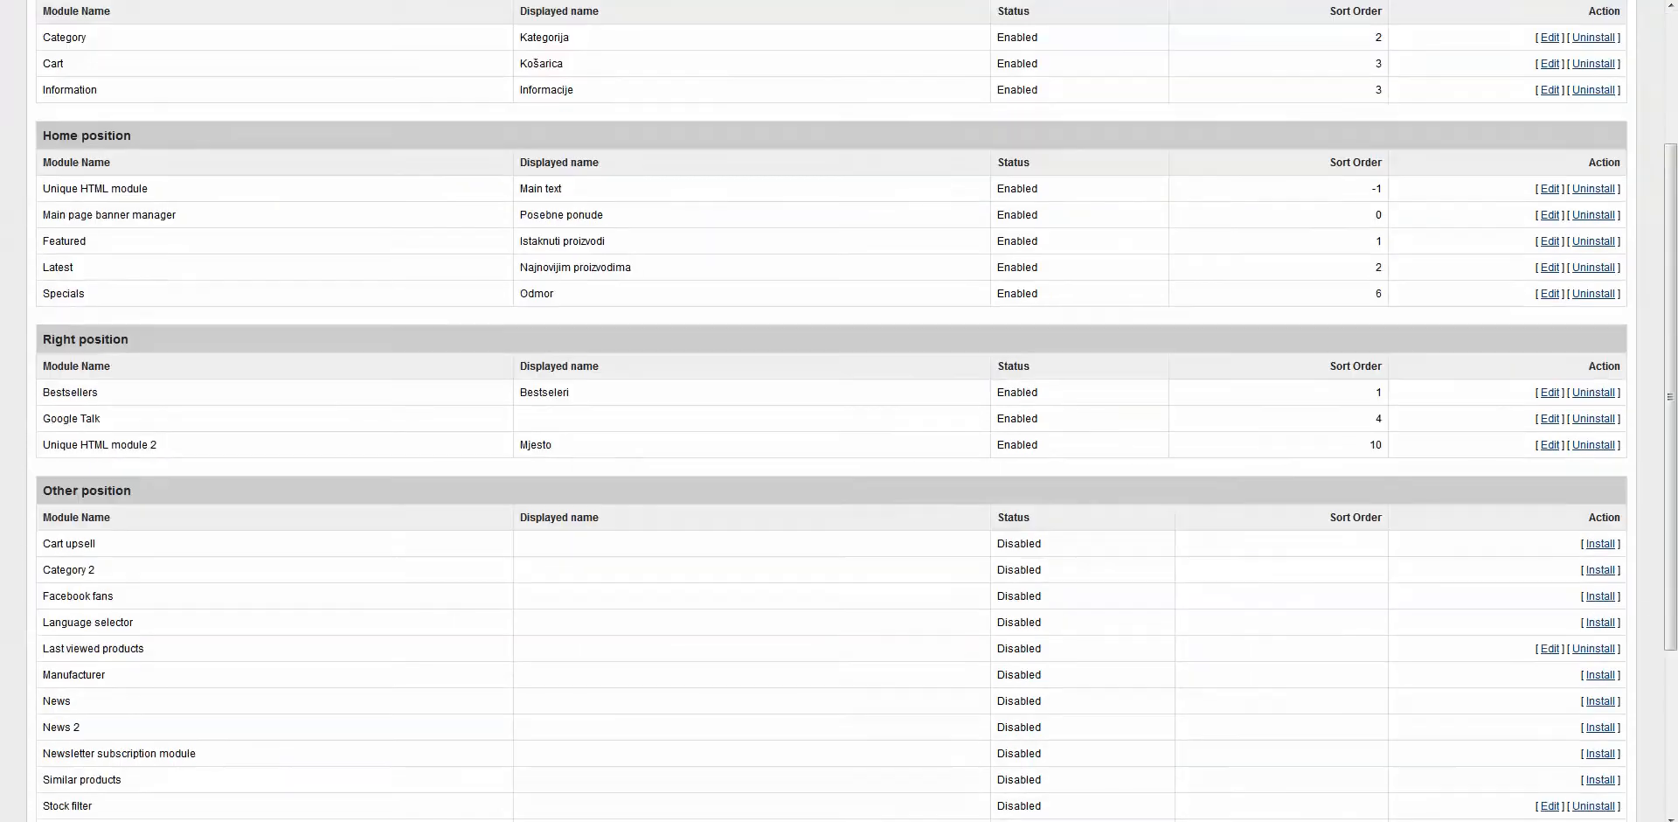
scroll(839, 411, up, 5)
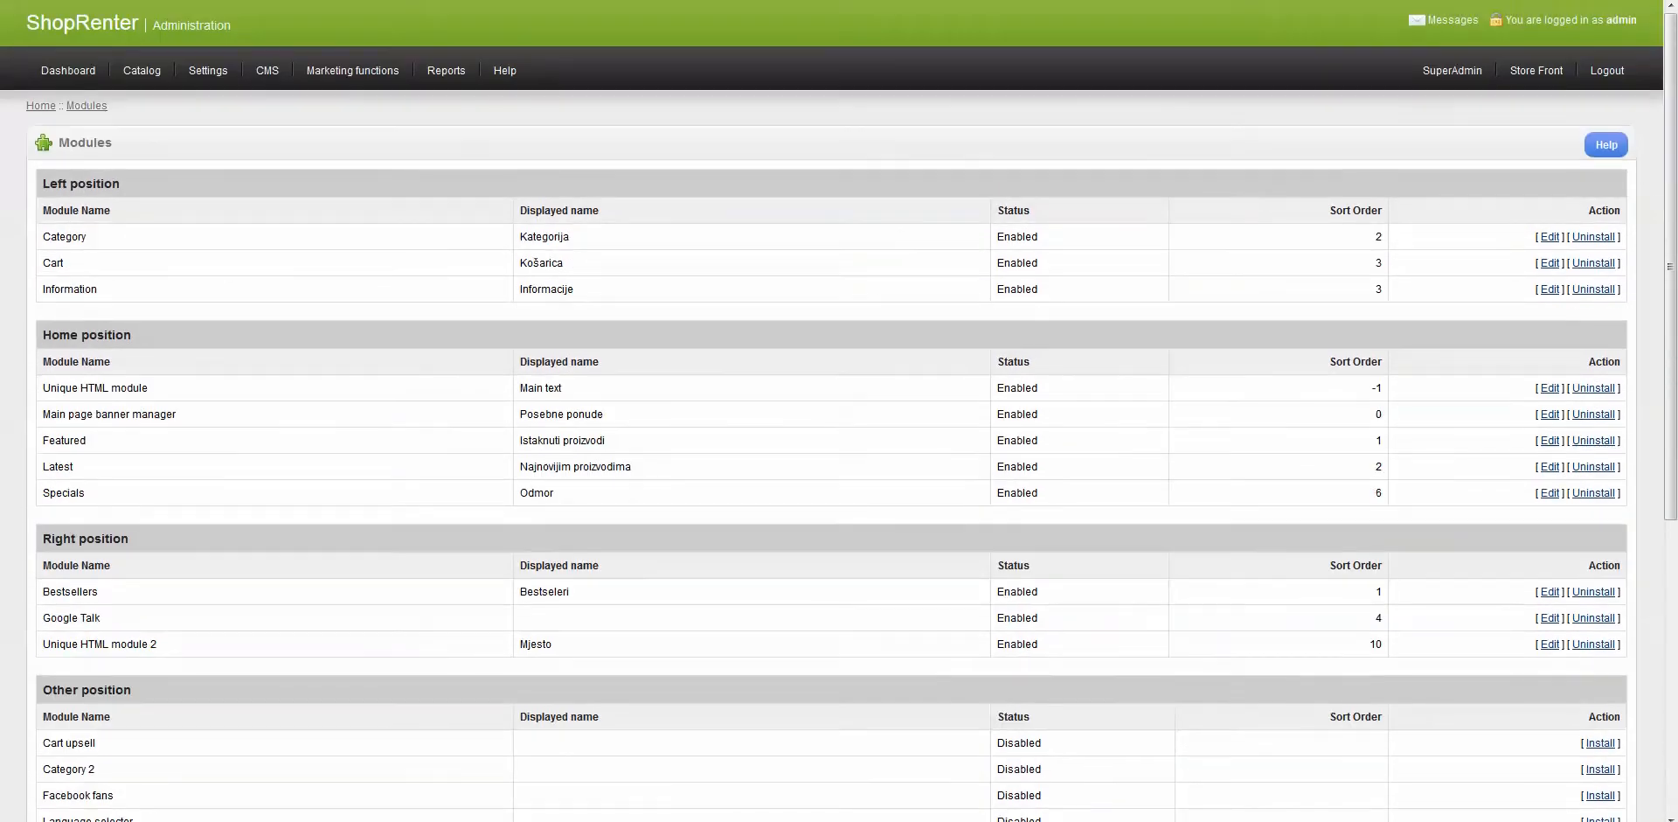
scroll(840, 411, down, 1)
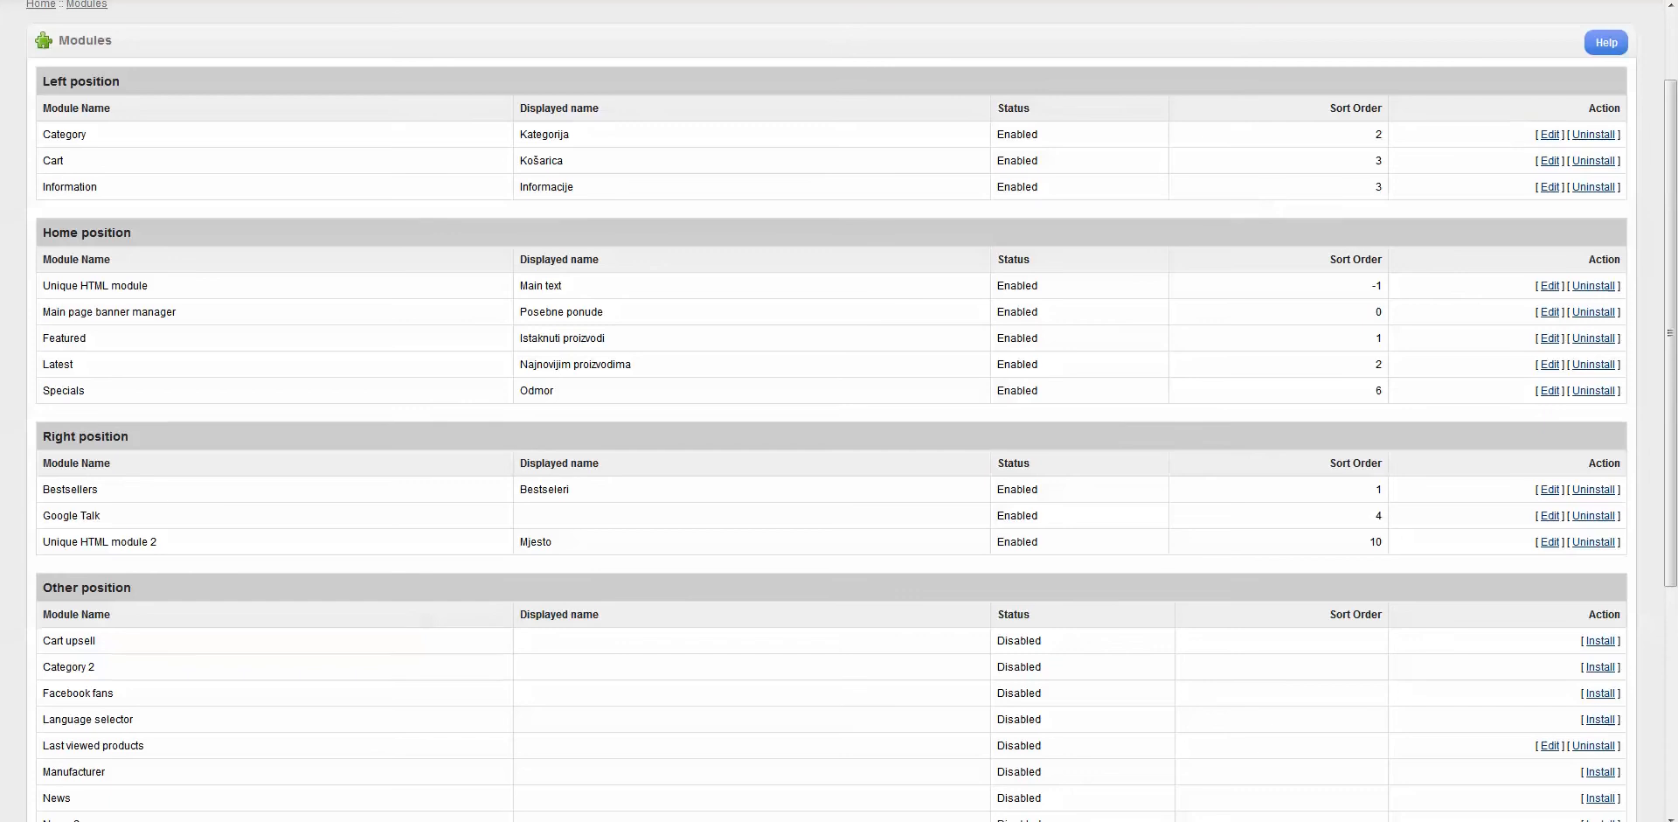
scroll(839, 411, down, 3)
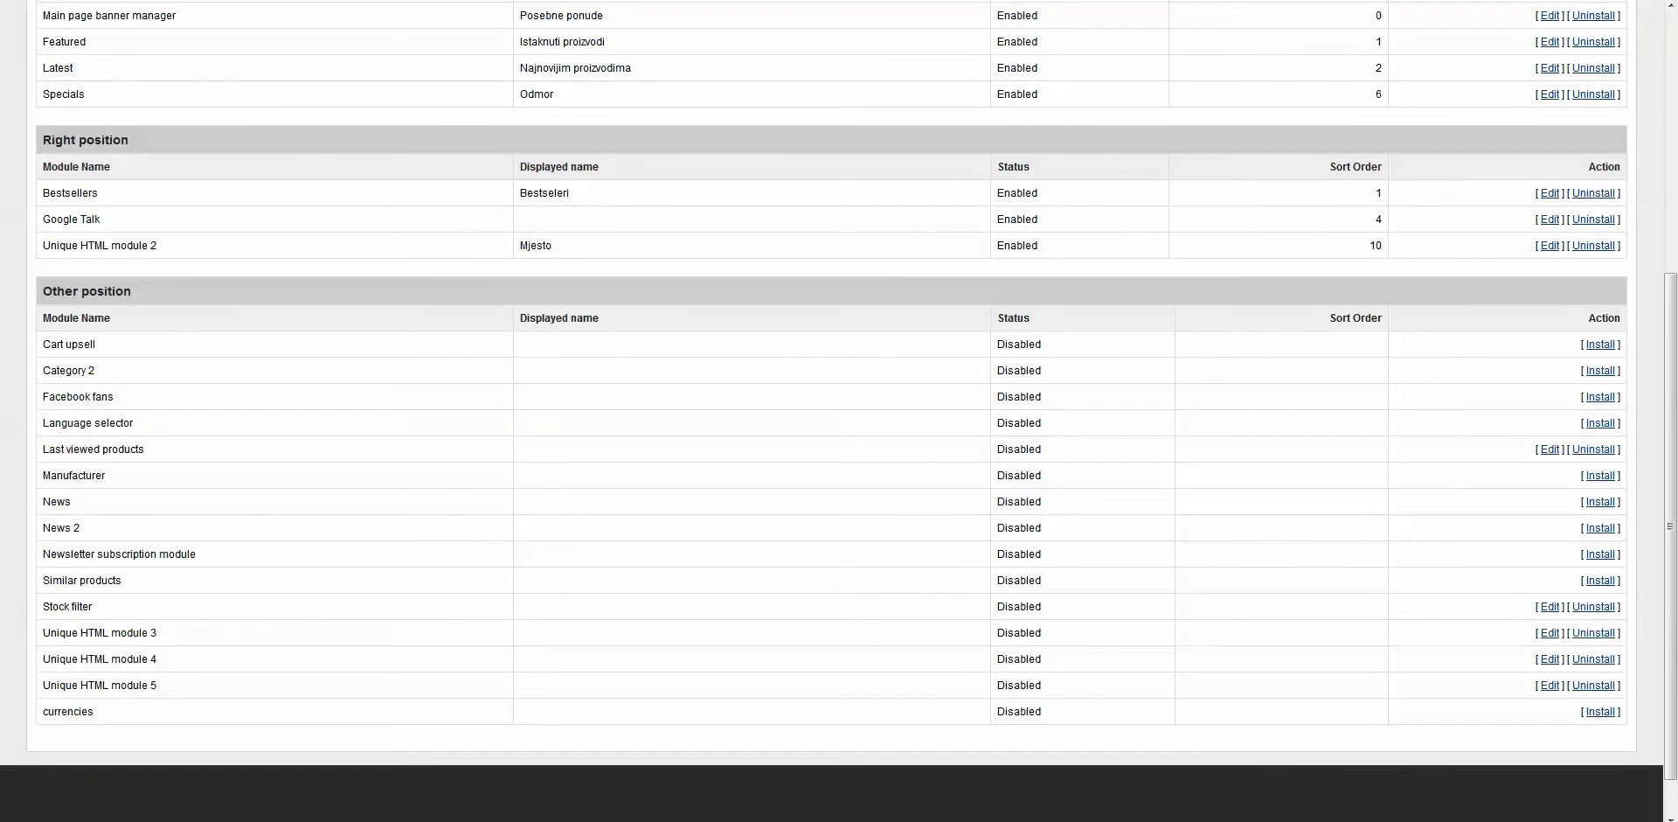
scroll(839, 410, up, 4)
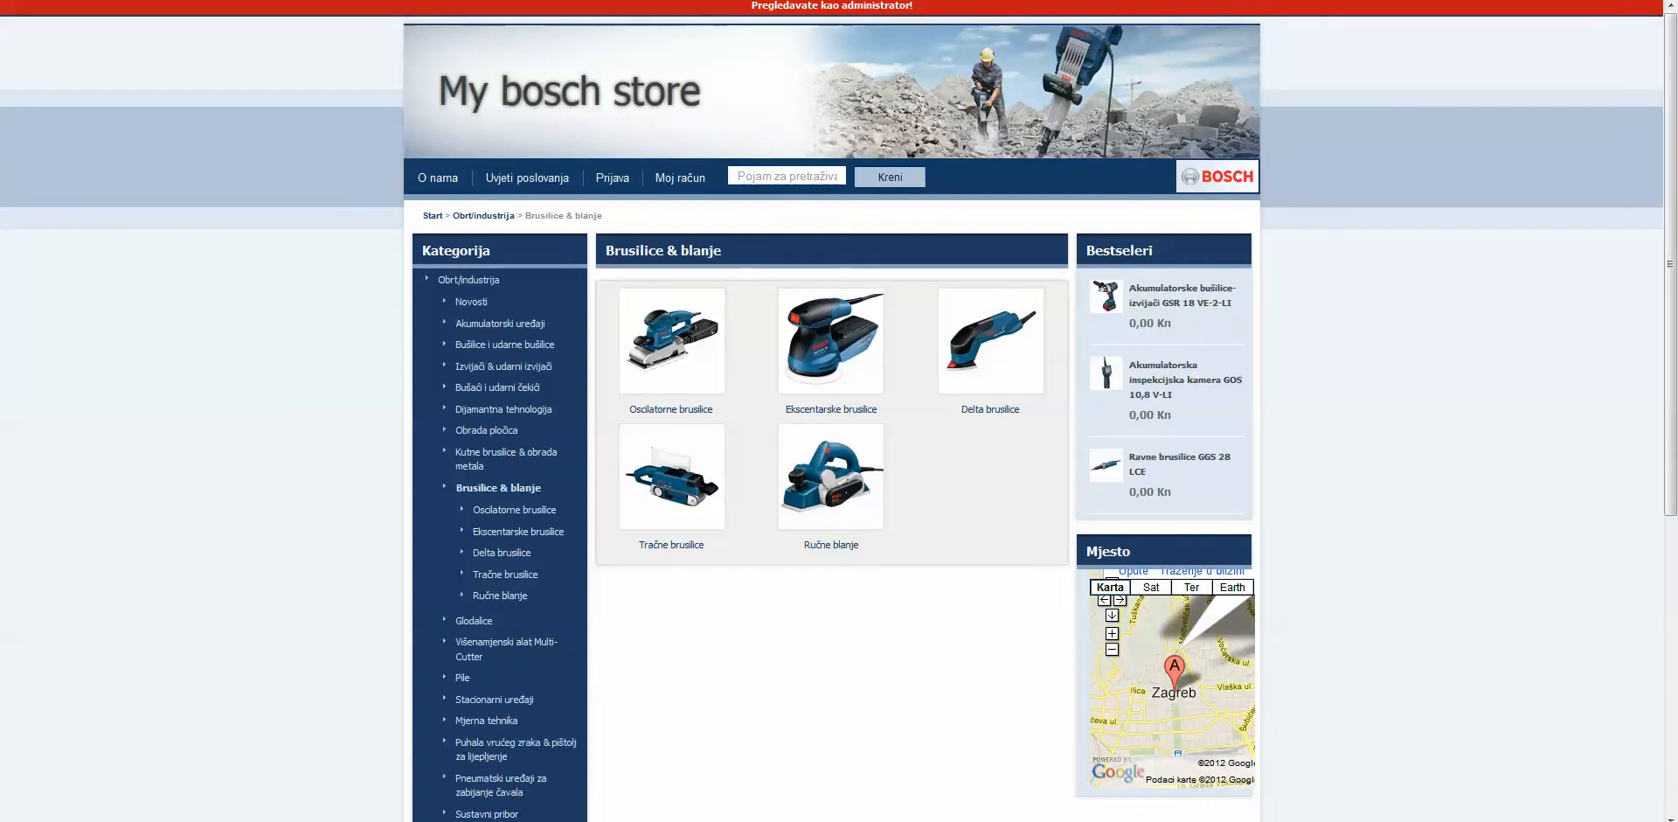
Step: Compare the Kategorija, Košarica, Informacije, Bestseleri and Mjesto blocks on the storefront category page with the module list
scroll(839, 415, down, 1)
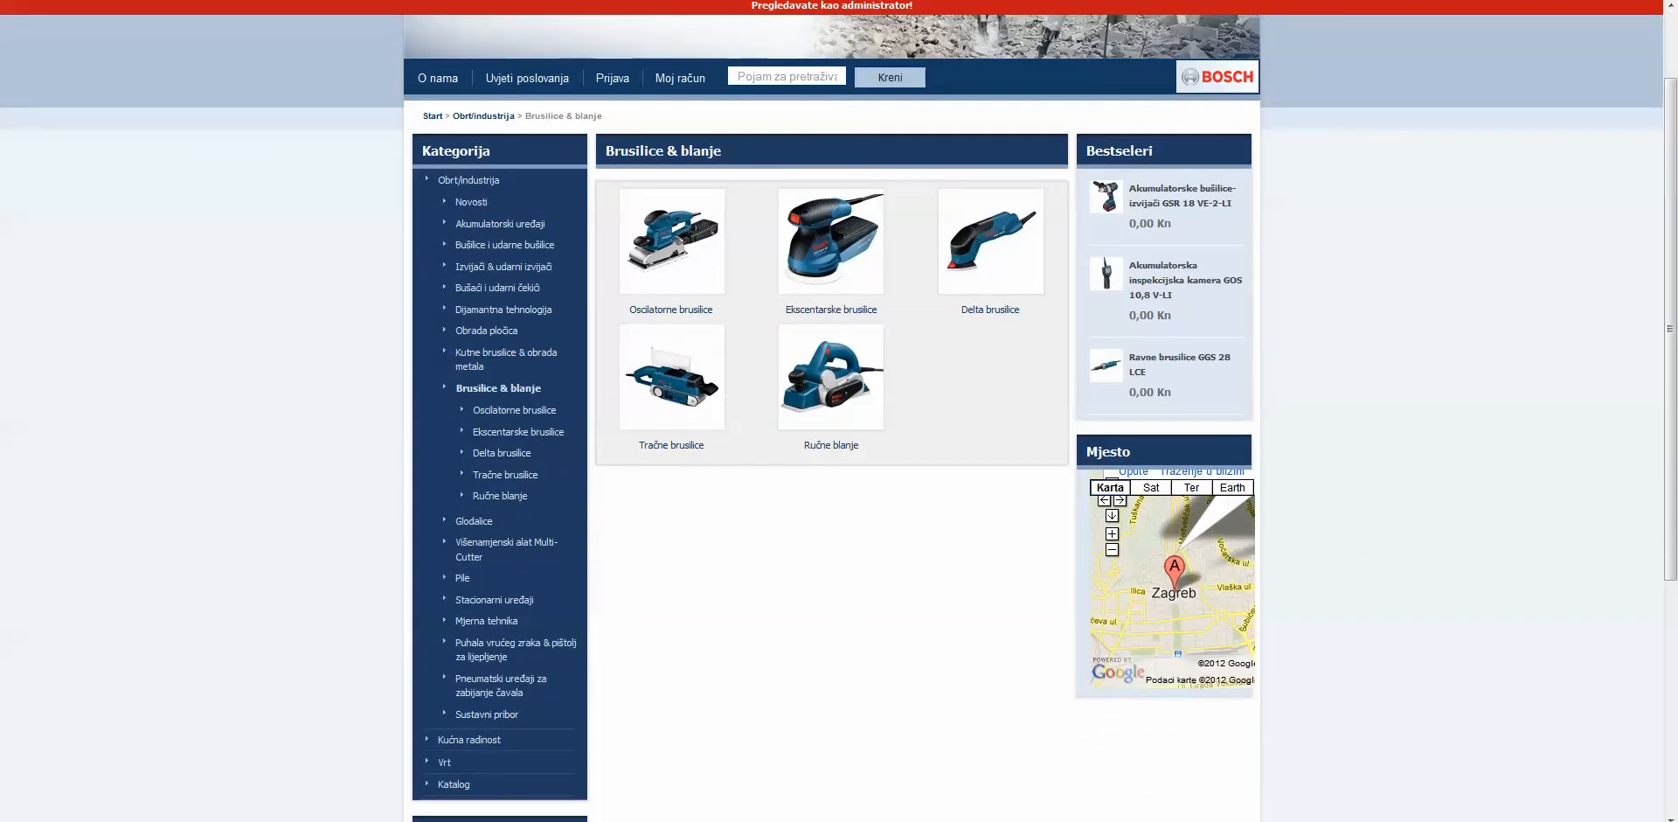
scroll(839, 416, down, 4)
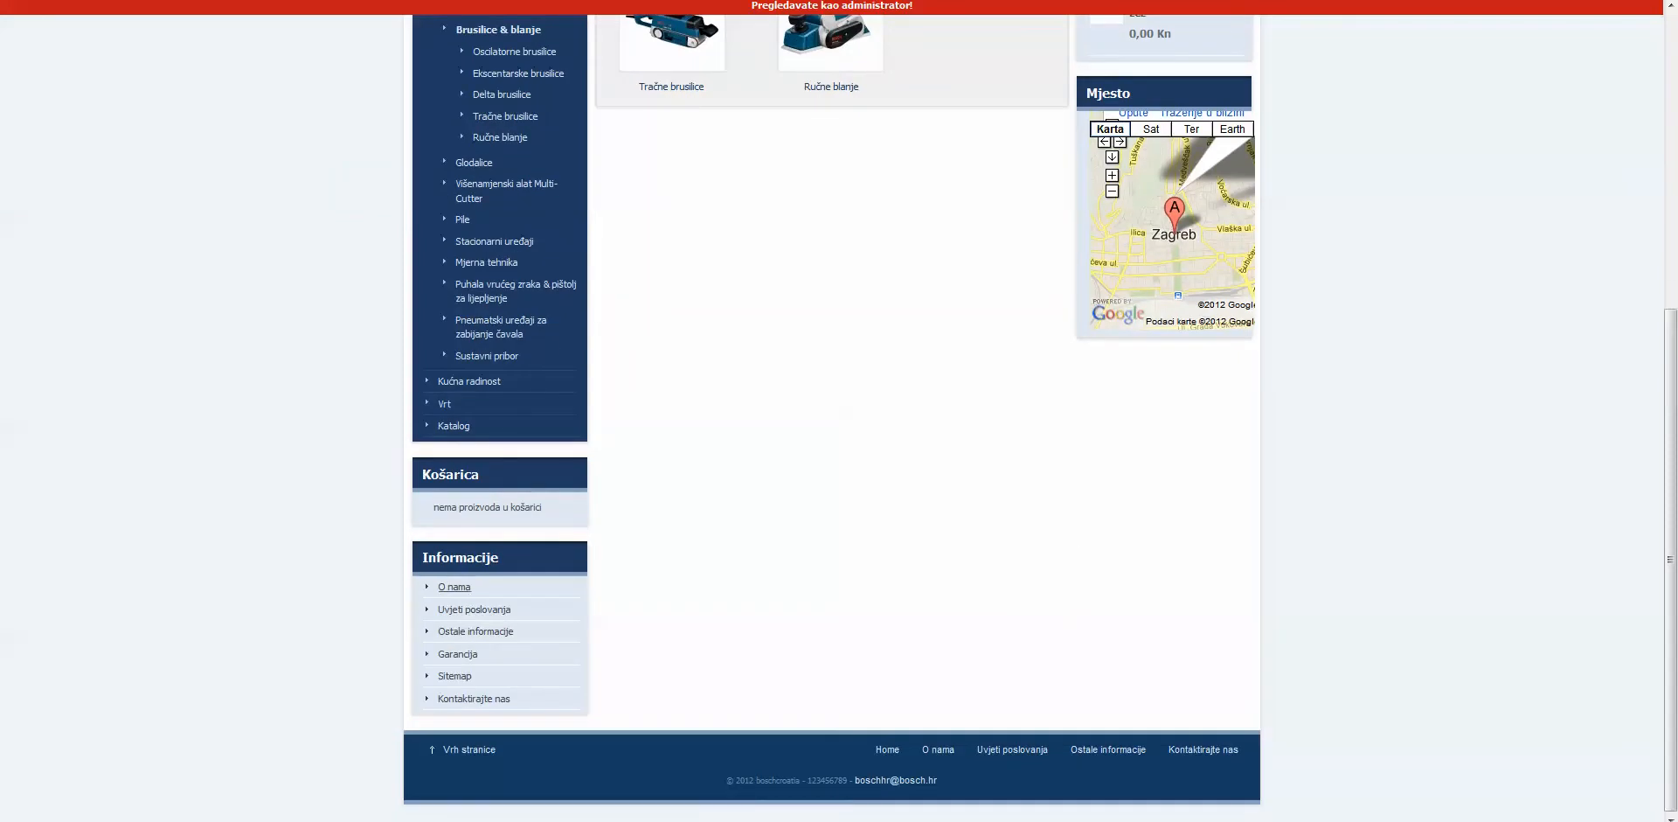
scroll(839, 415, up, 3)
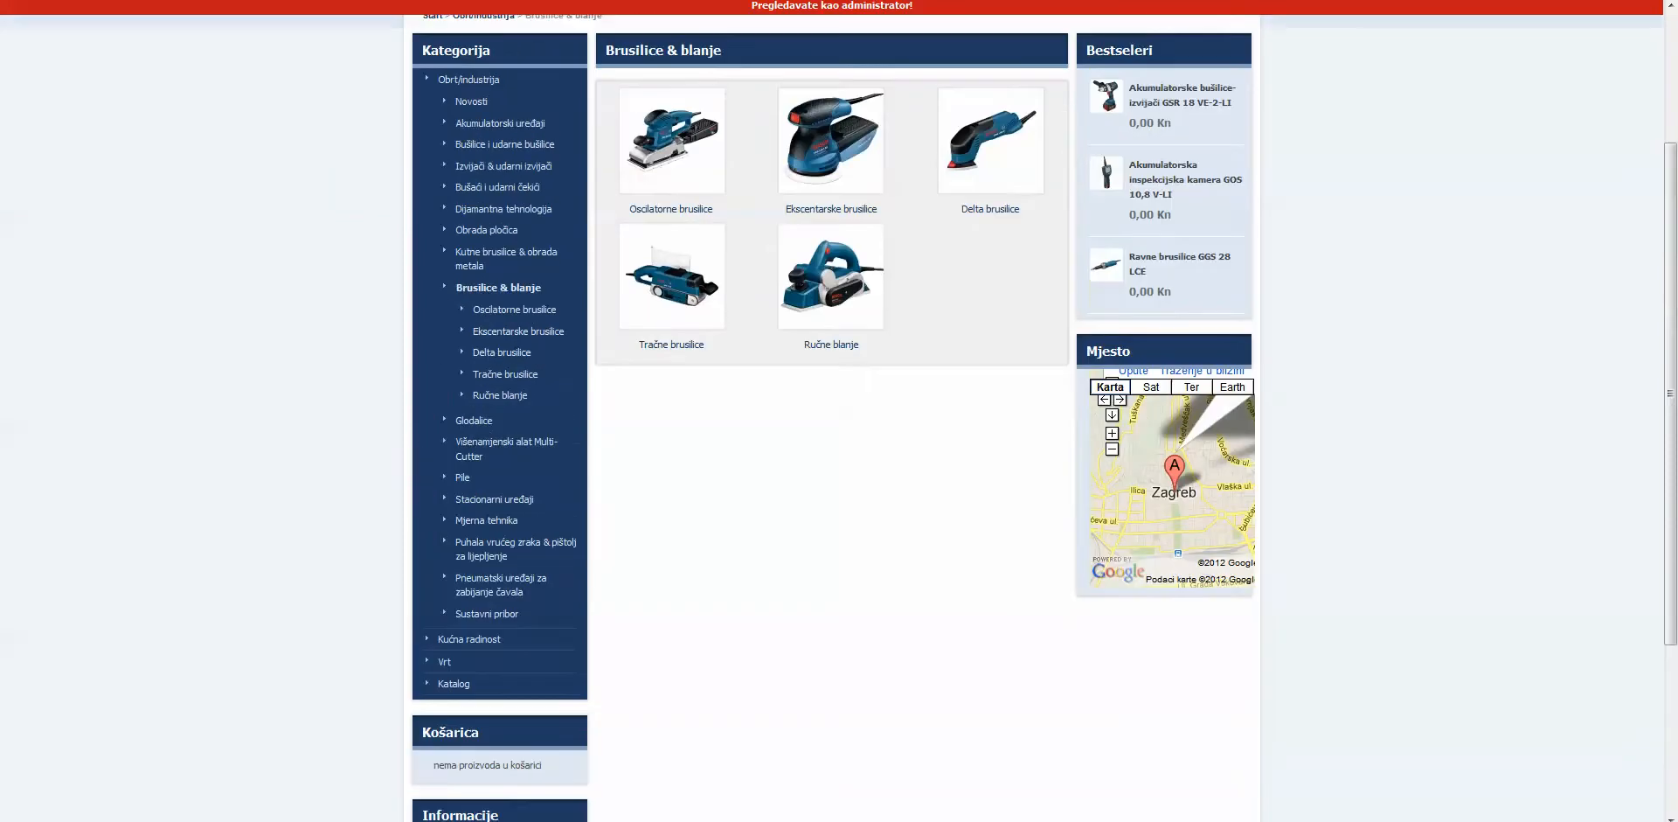
scroll(839, 415, down, 2)
scroll(839, 415, down, 1)
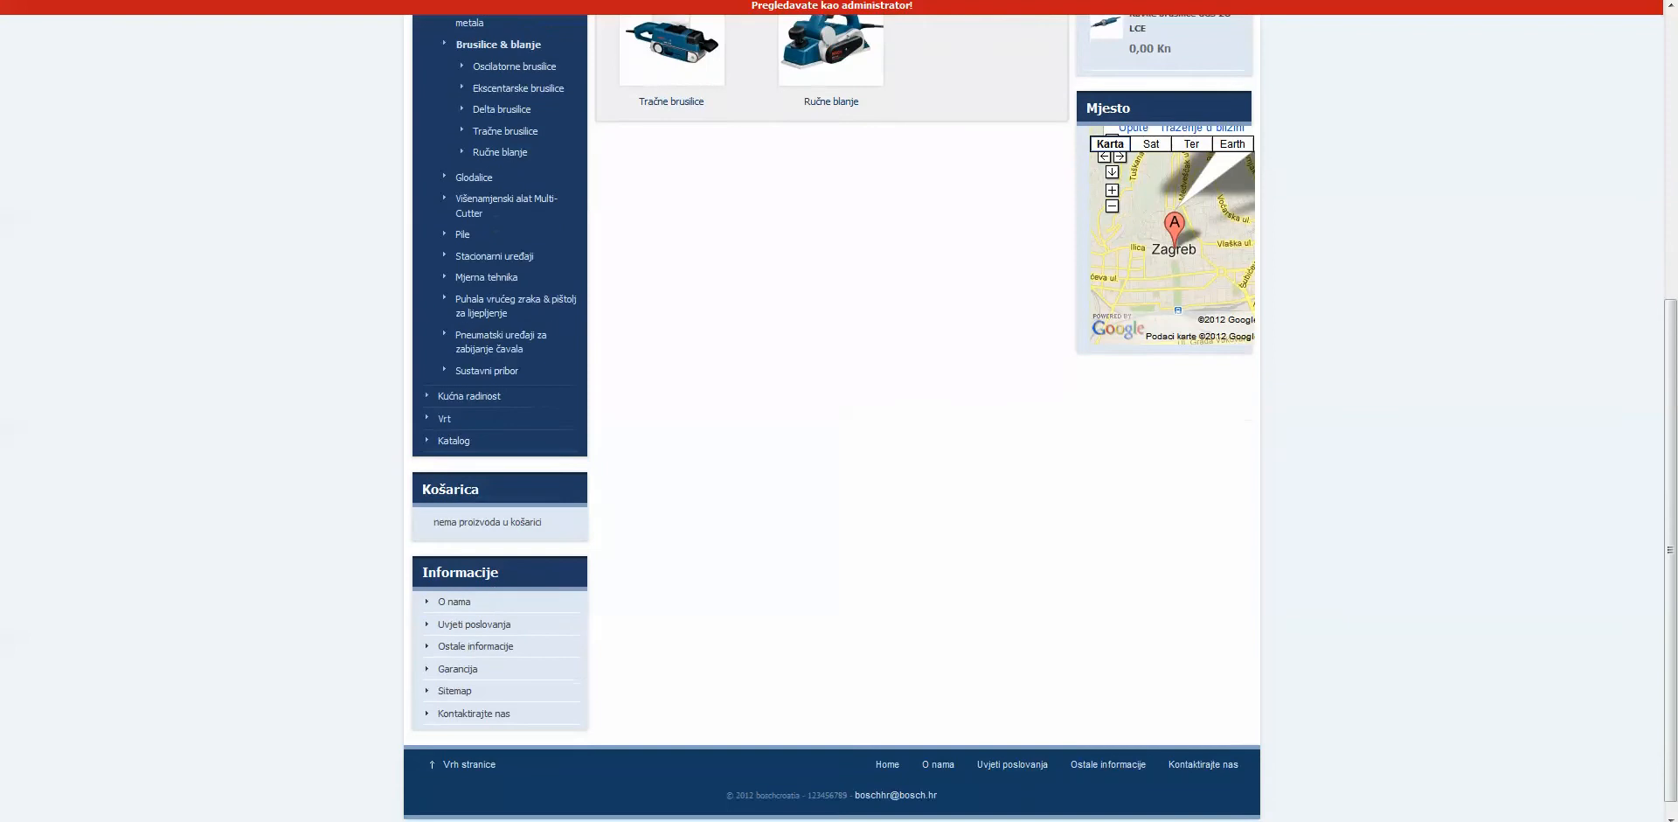
scroll(839, 415, up, 3)
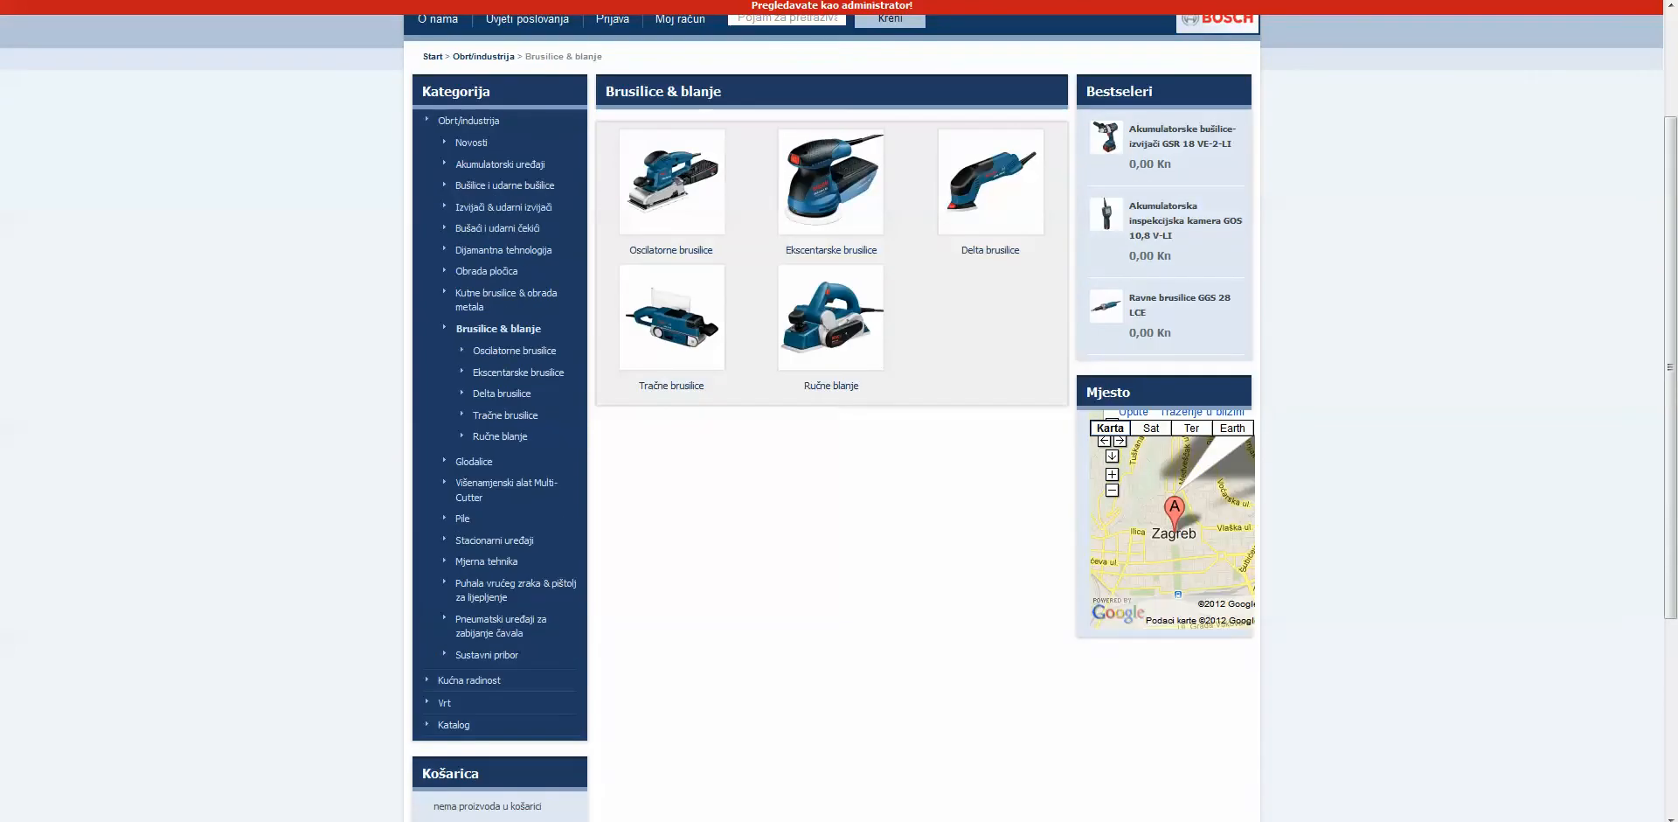
scroll(839, 415, down, 3)
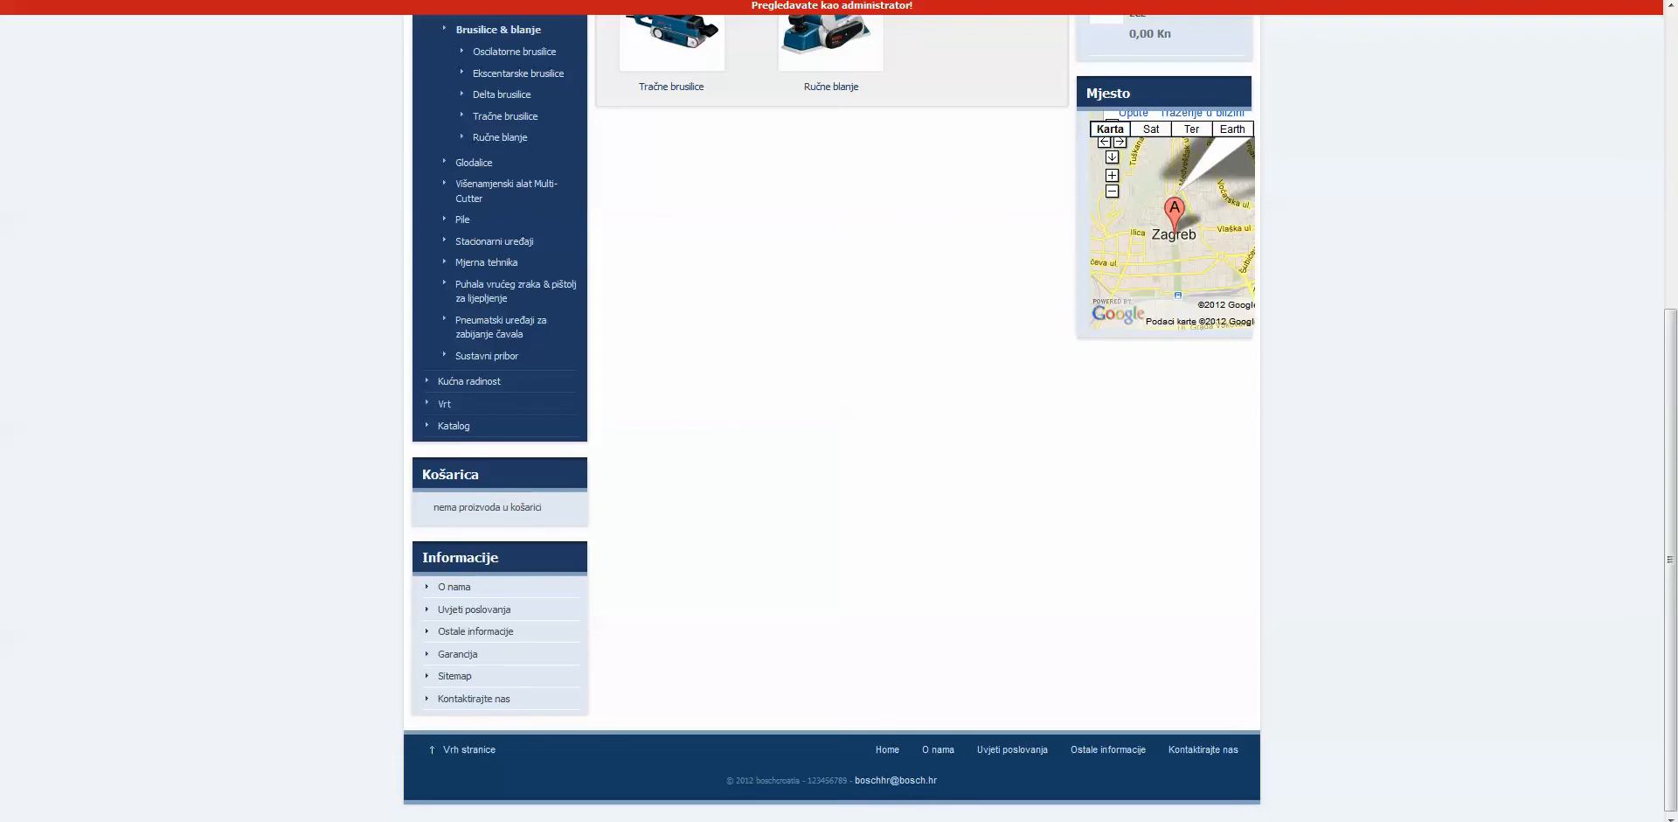
Step: Return to the administration's module list and highlight the Left position heading
key(ctrl+Tab)
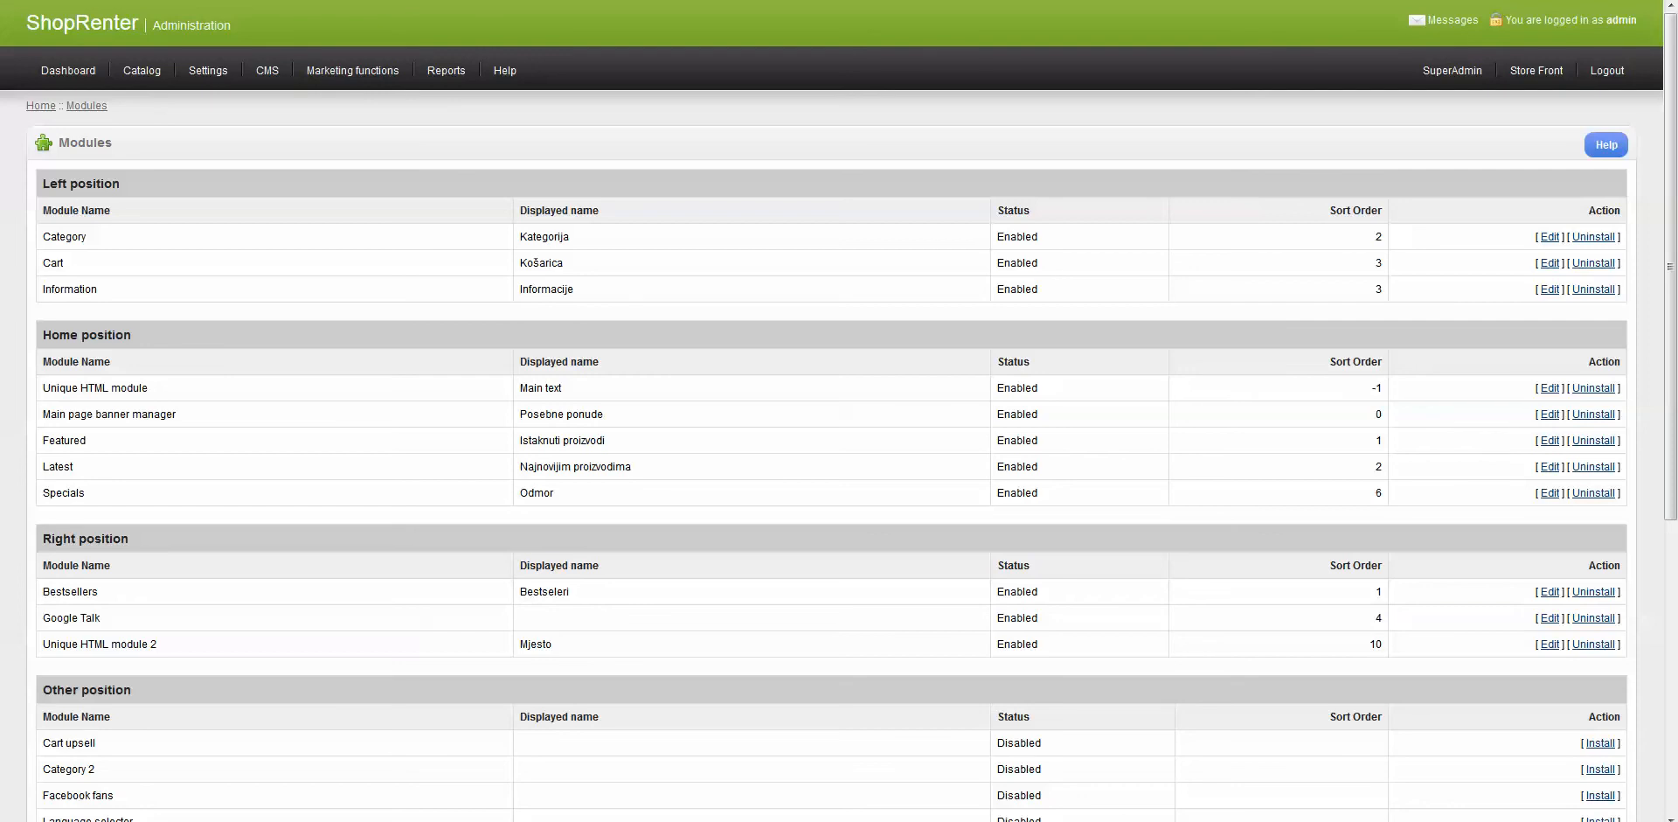
drag(122, 184, 62, 184)
click(72, 186)
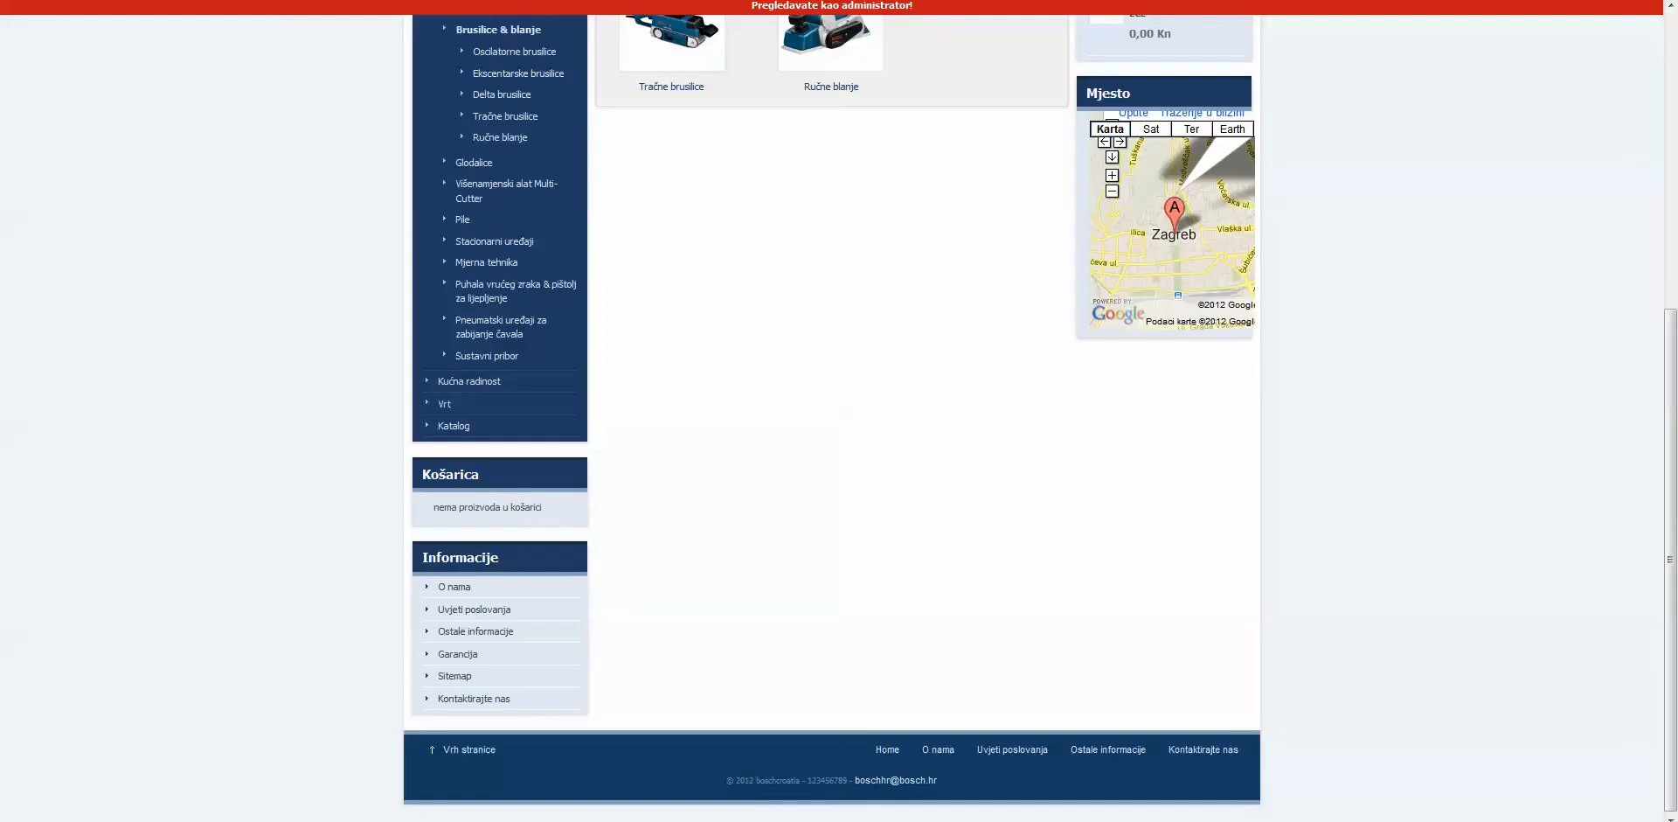
Step: Open the storefront's home page and examine its central blocks, from Main text and Posebne ponude to Najnovijim proizvodima
scroll(839, 411, up, 10)
click(611, 91)
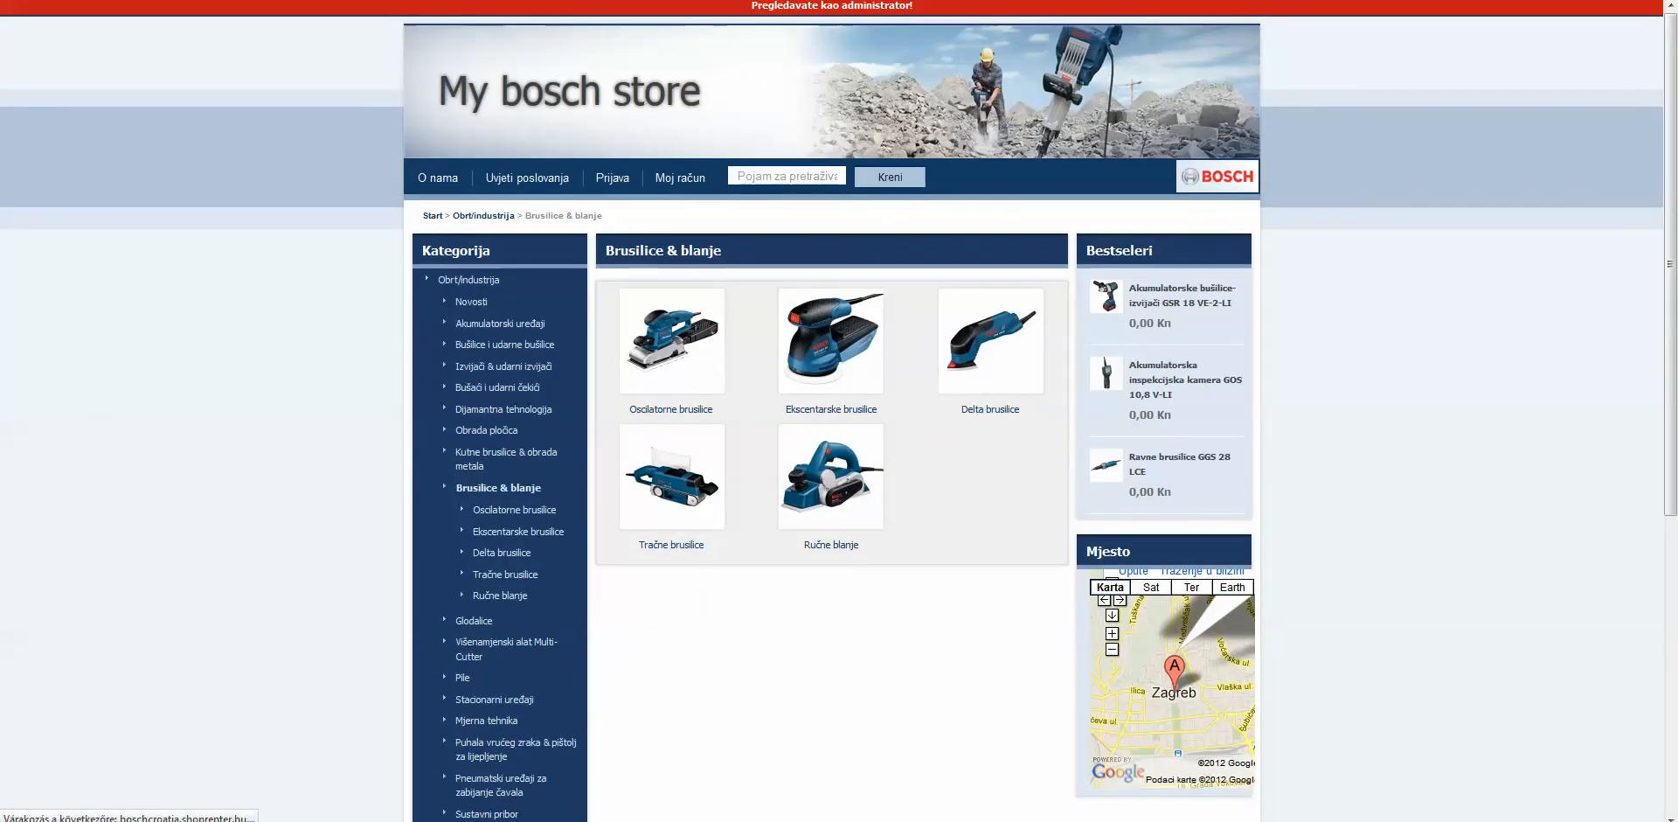
scroll(832, 410, down, 3)
scroll(839, 411, up, 1)
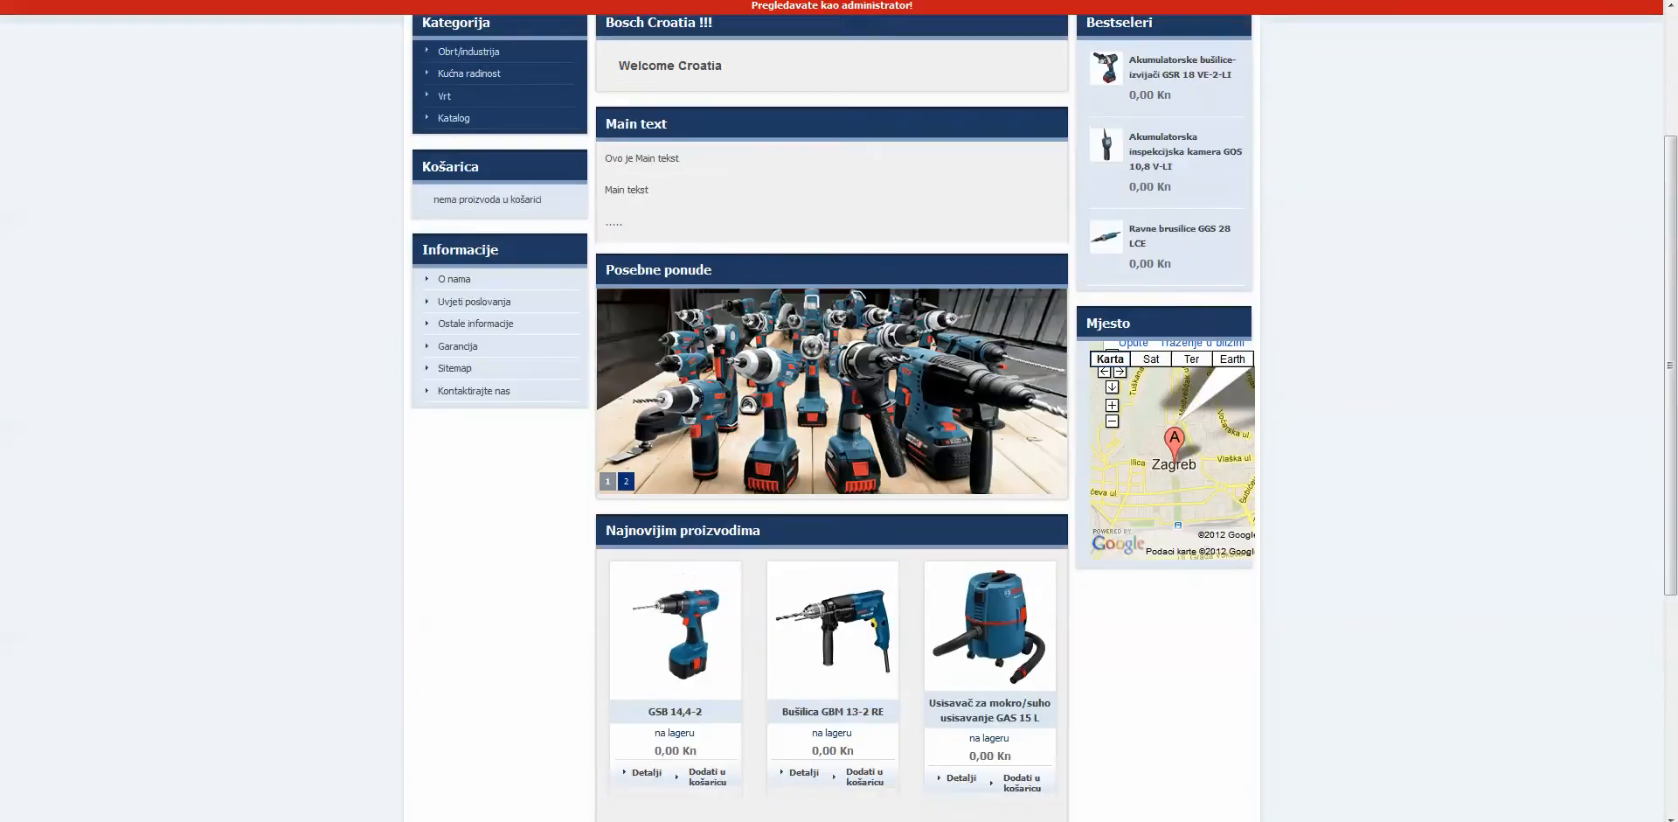
scroll(839, 411, up, 2)
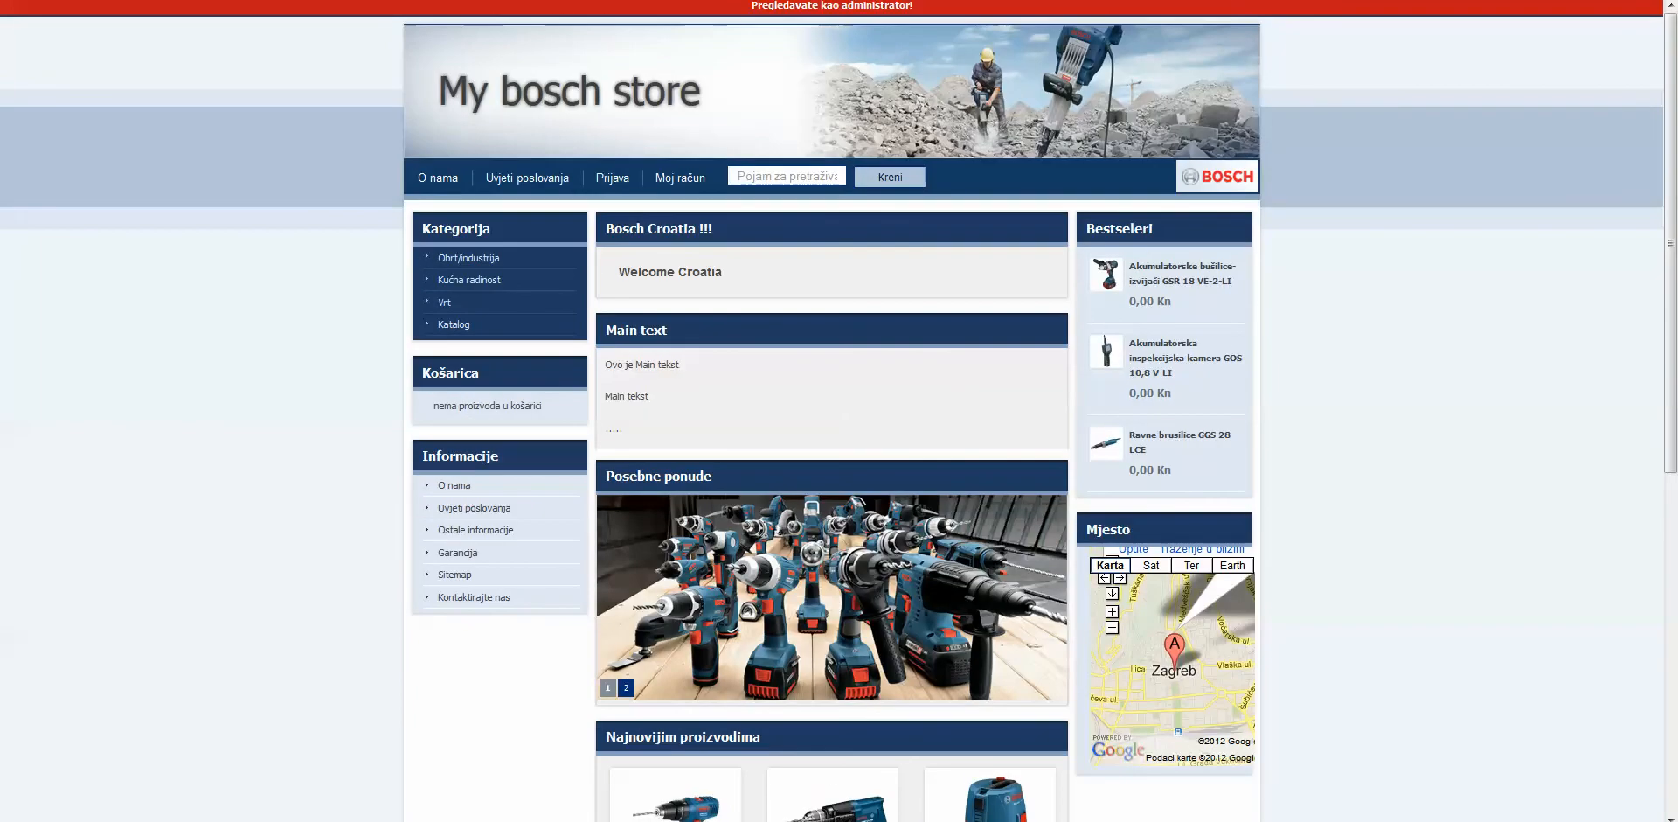
scroll(839, 411, down, 3)
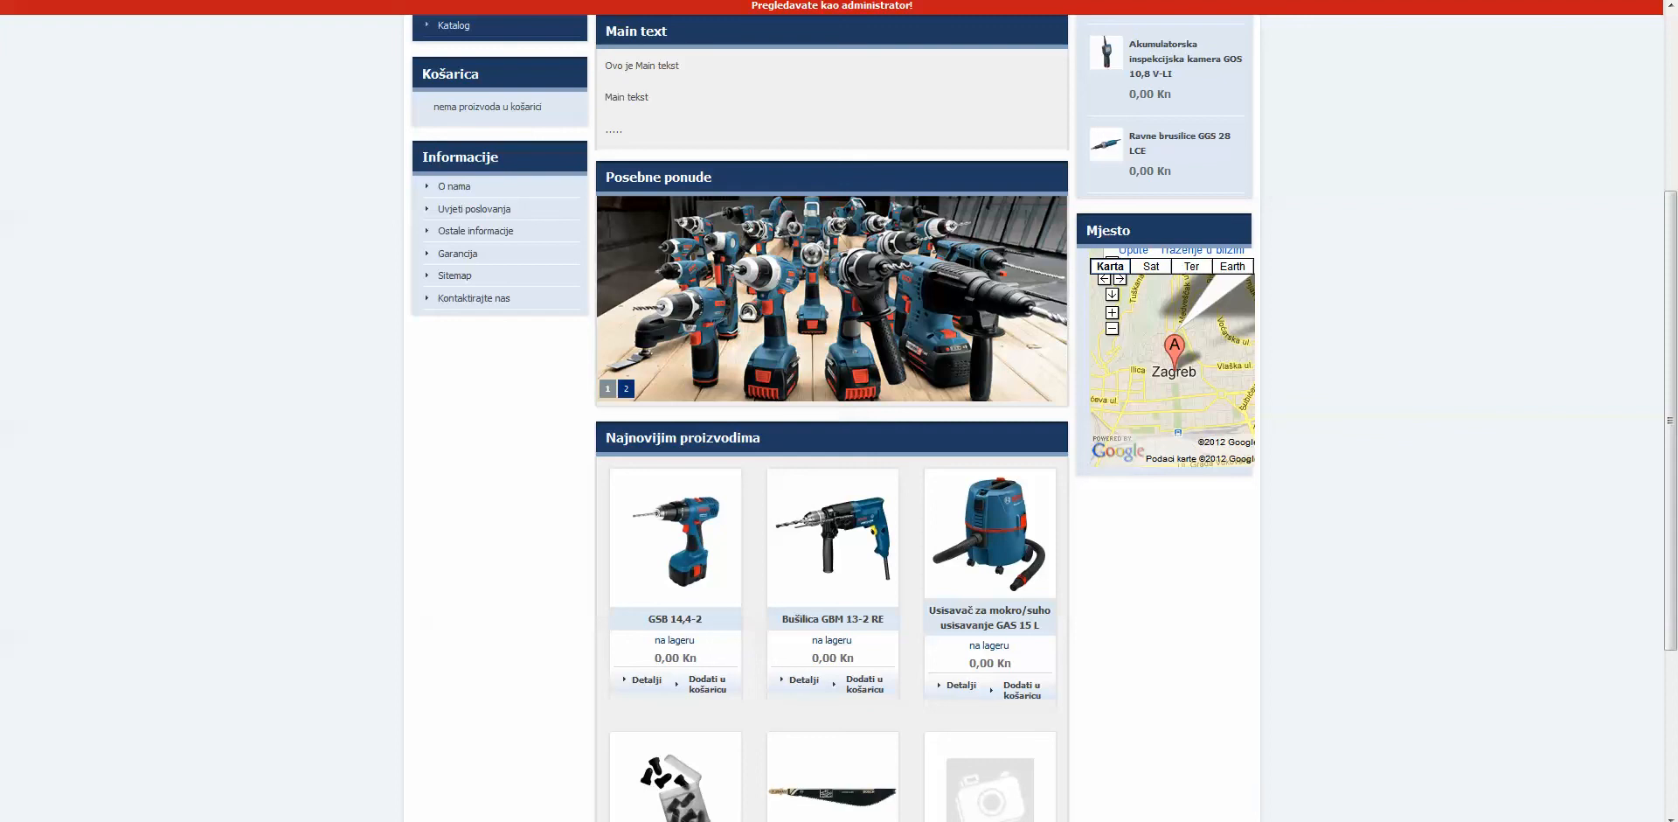
scroll(839, 411, down, 3)
scroll(839, 410, up, 5)
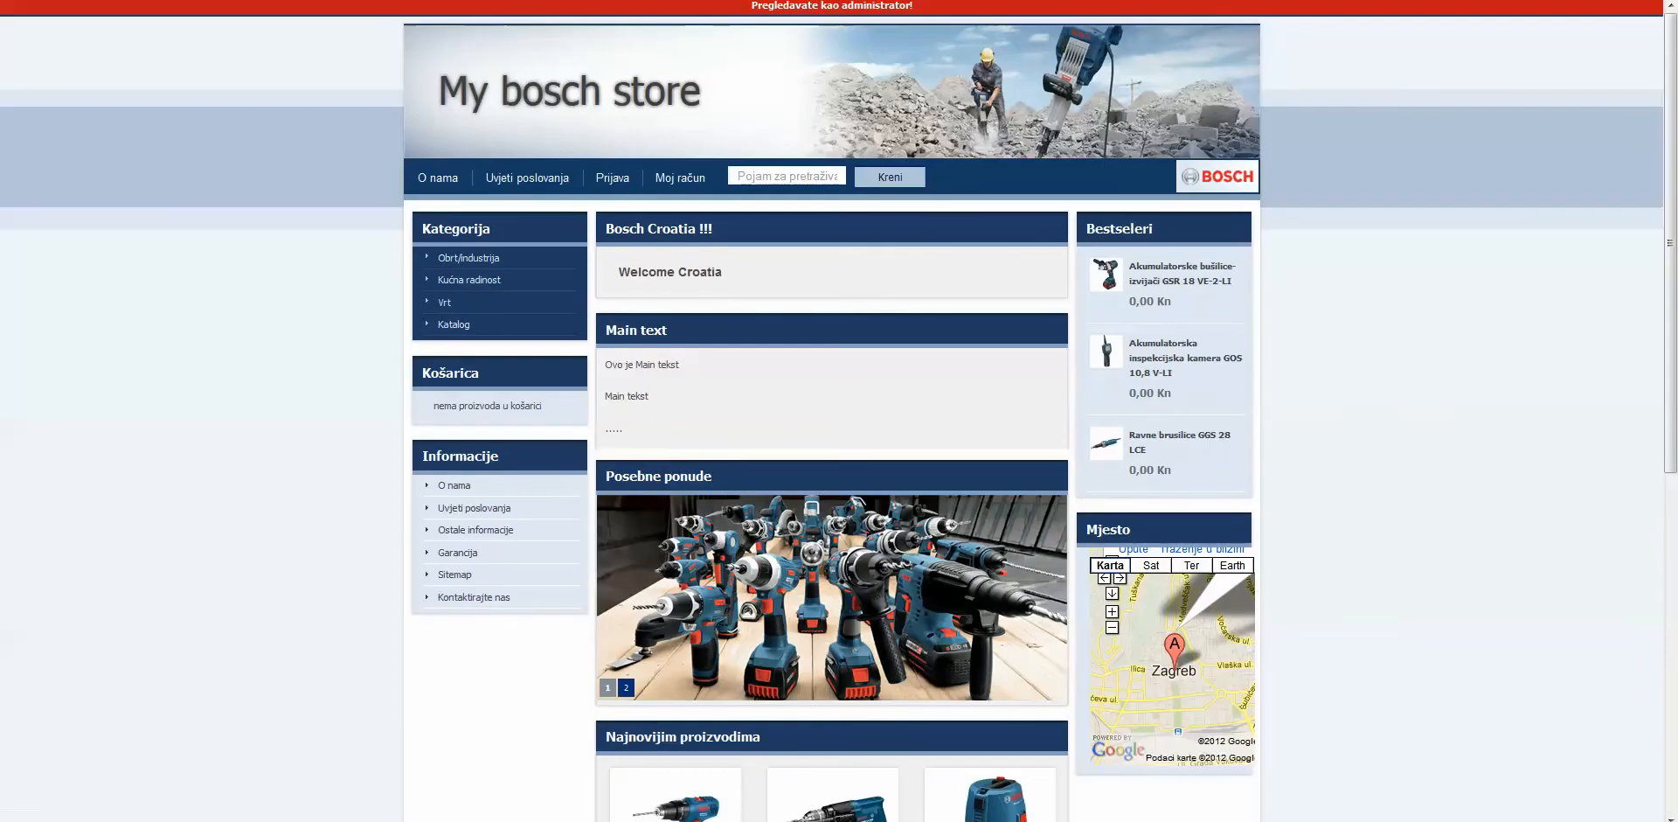
Step: Switch back to the administration's module list and review the modules under Other position
key(ctrl+Tab)
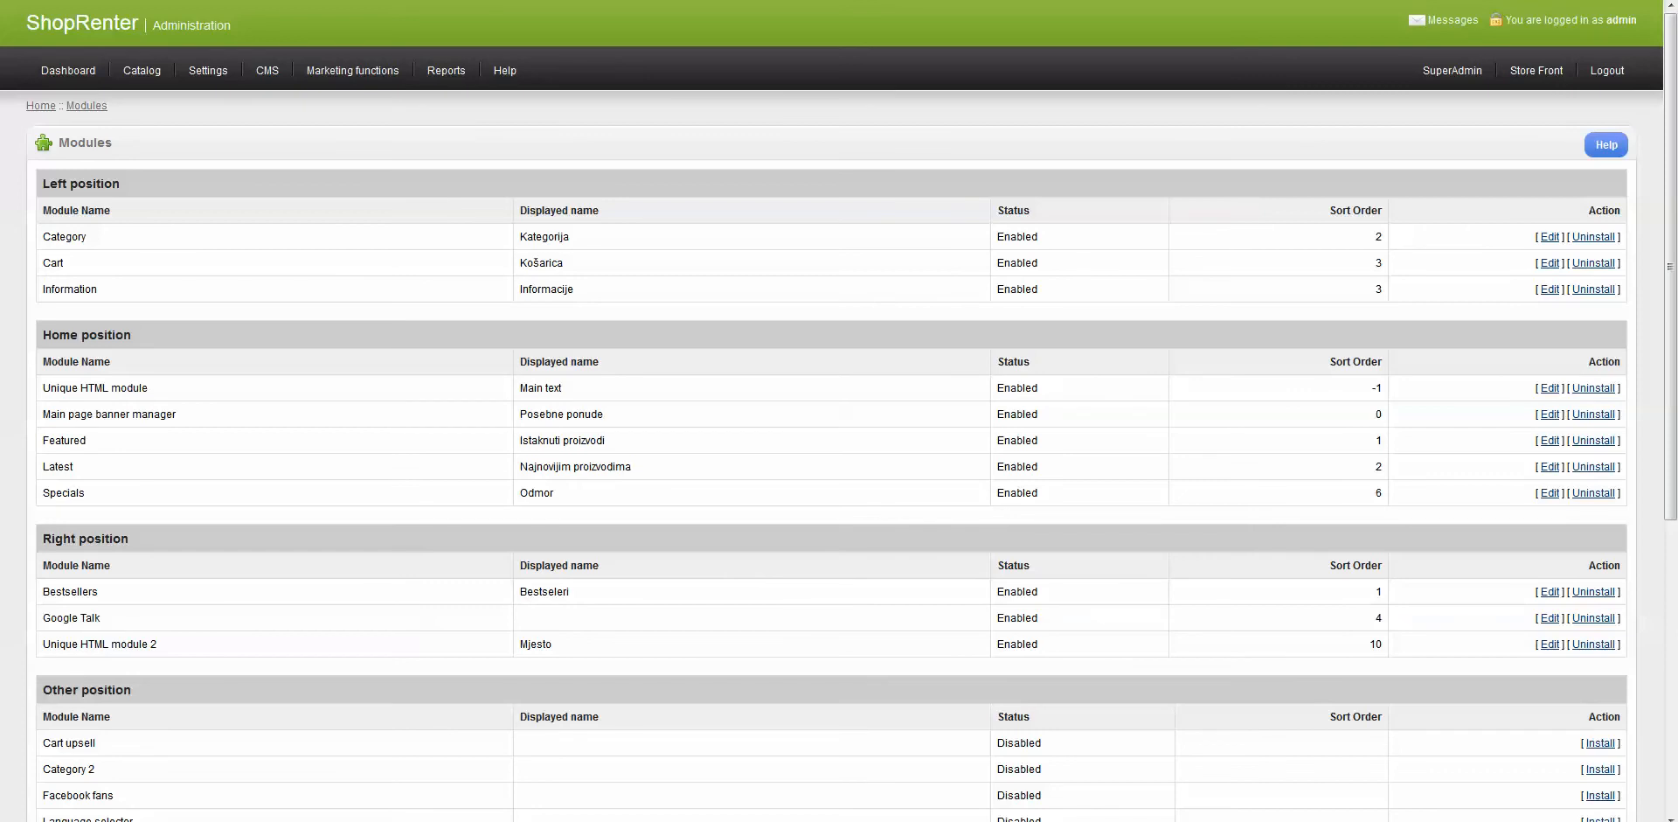
scroll(839, 410, down, 5)
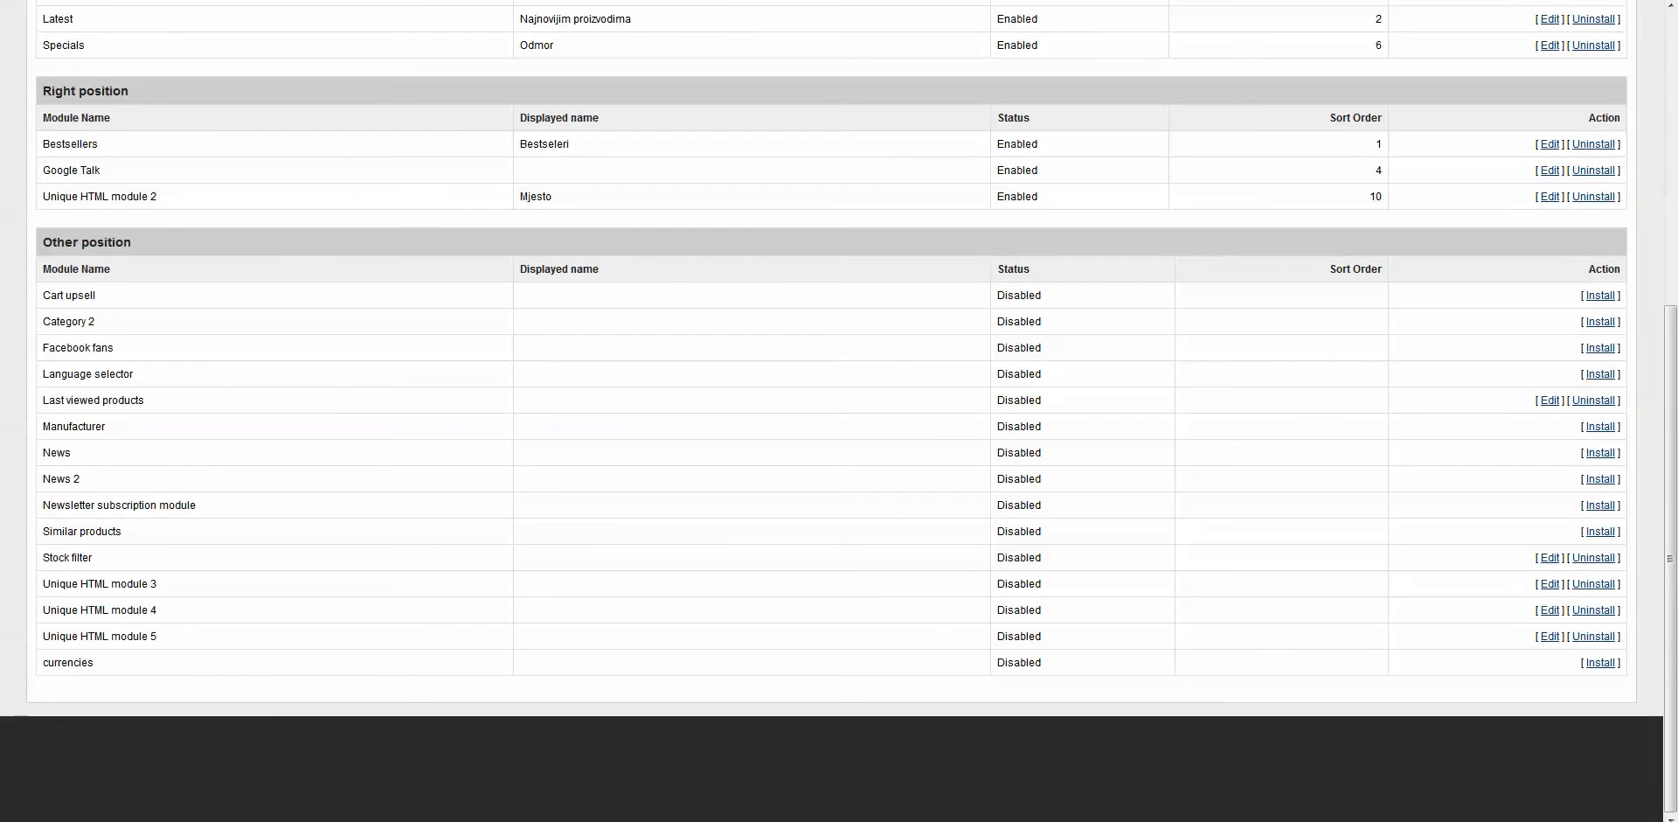
scroll(839, 411, up, 5)
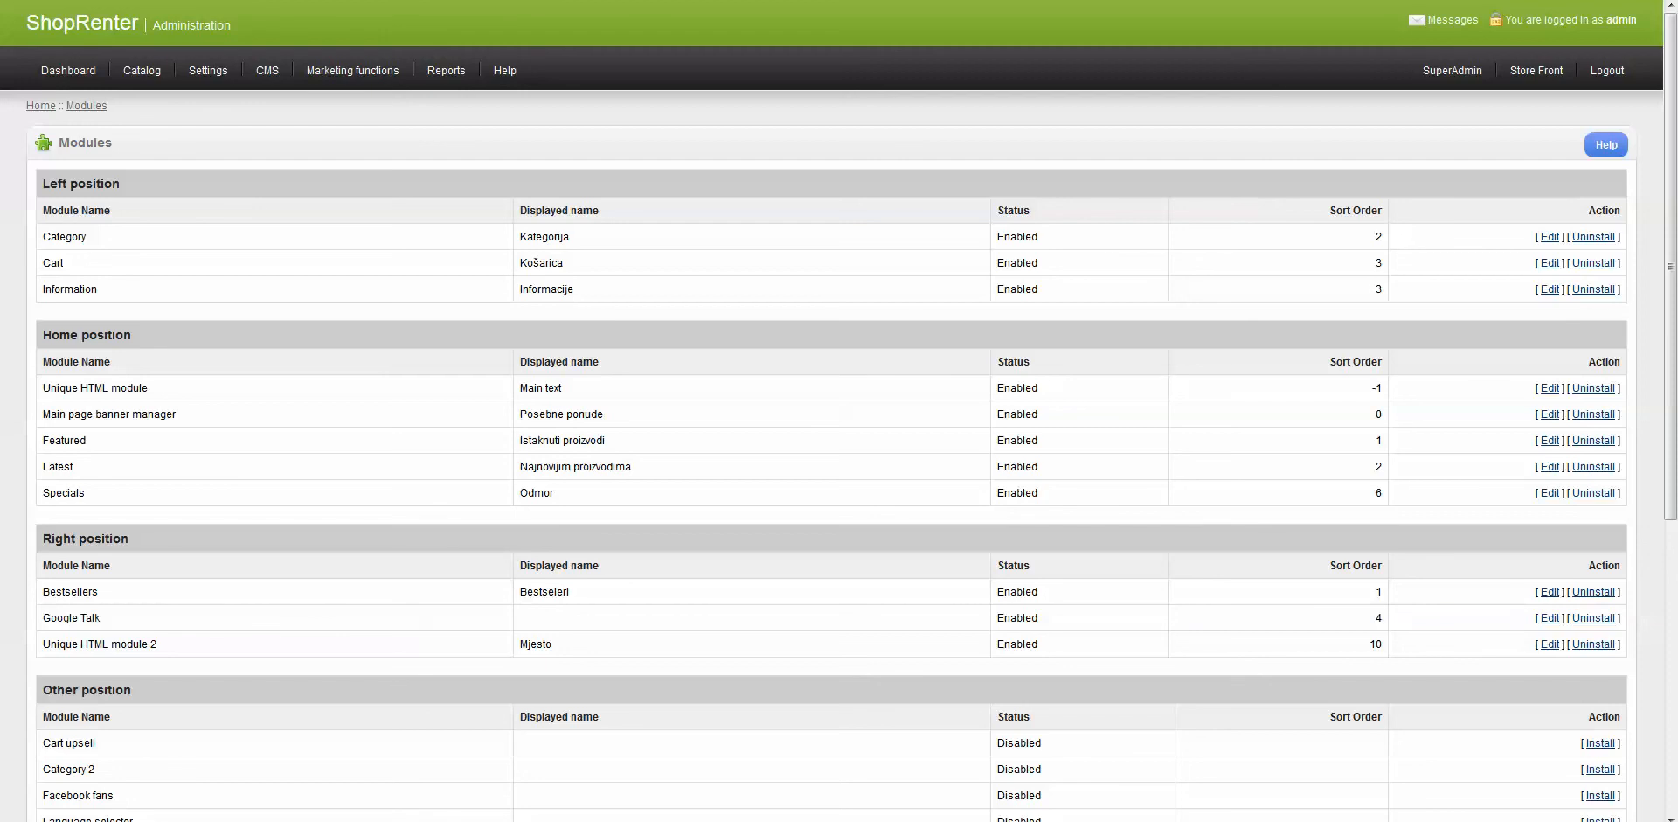
mouse_move(352, 70)
Step: Open the Featured module's settings, inspect its Position and Status options, and return to the module list without saving
click(1550, 440)
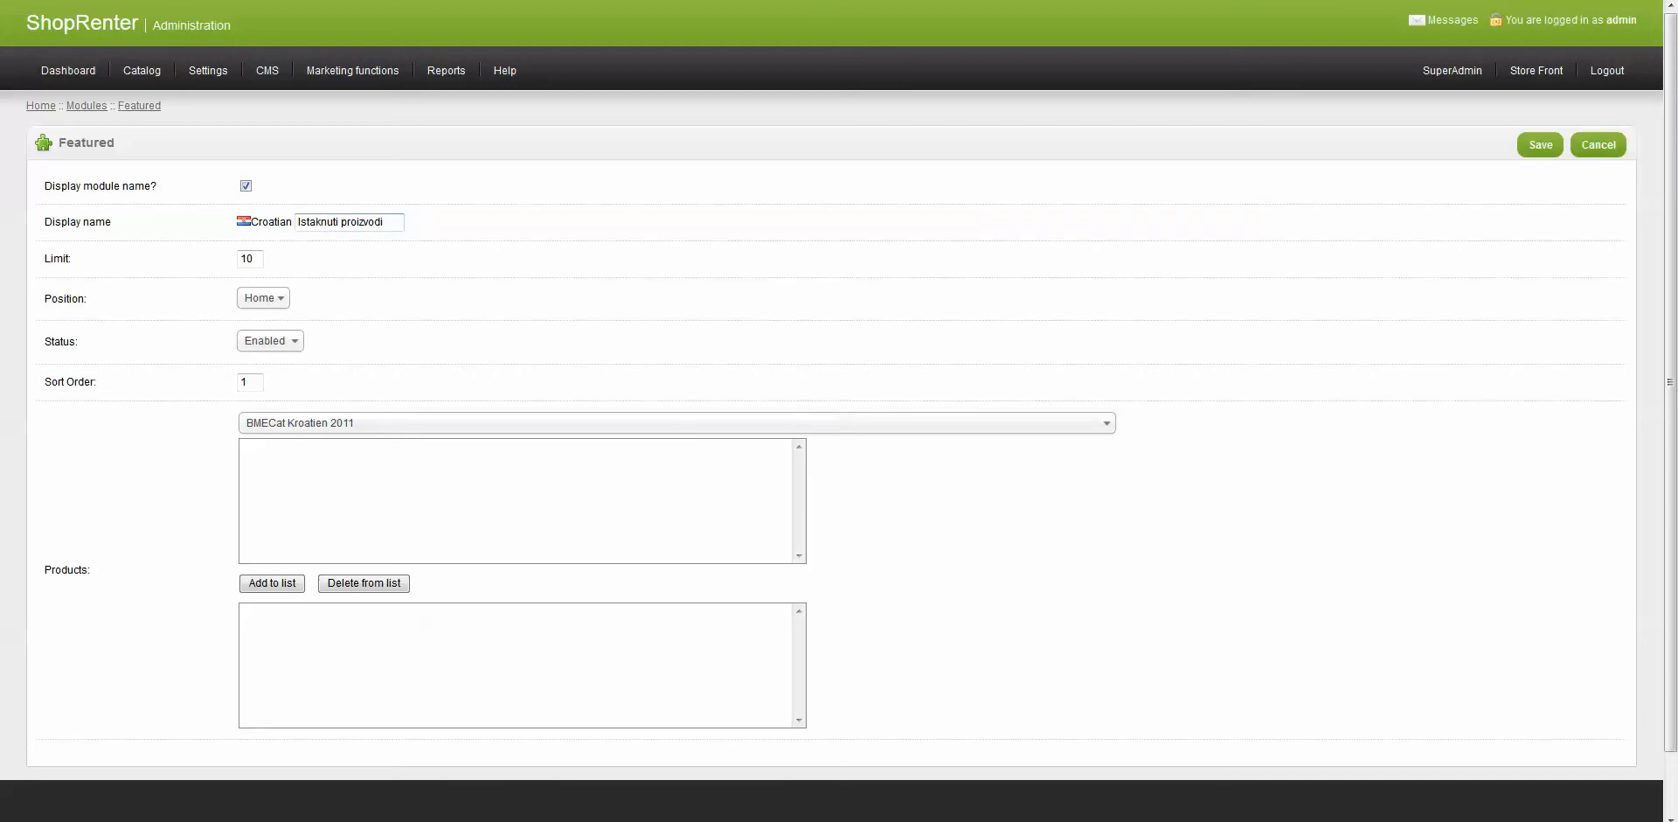
click(263, 298)
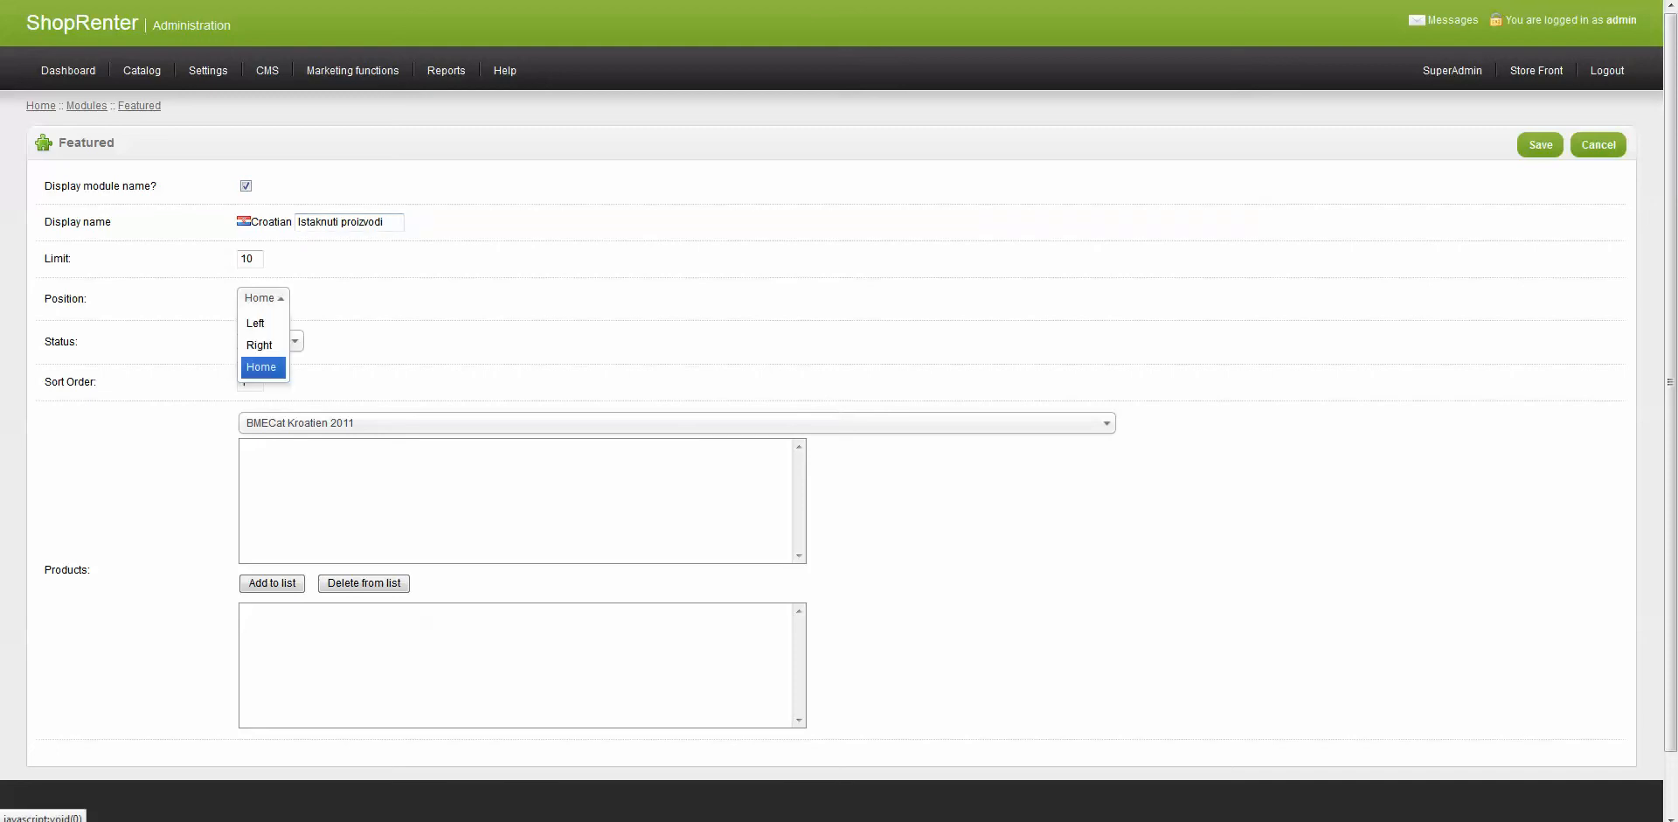
click(263, 298)
click(263, 298)
click(263, 298)
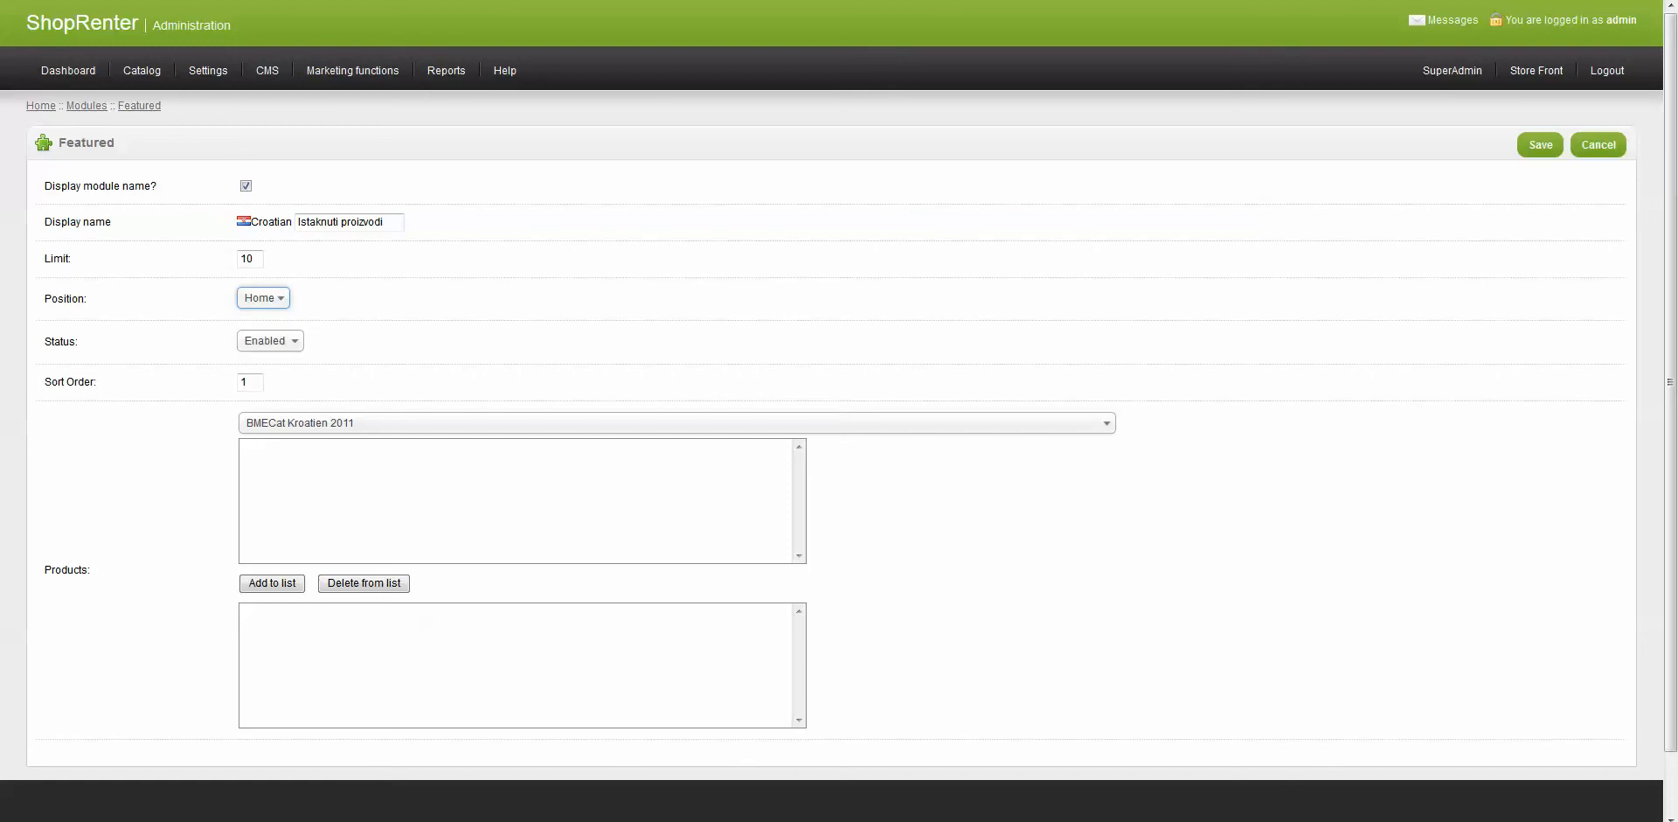
click(249, 382)
click(270, 341)
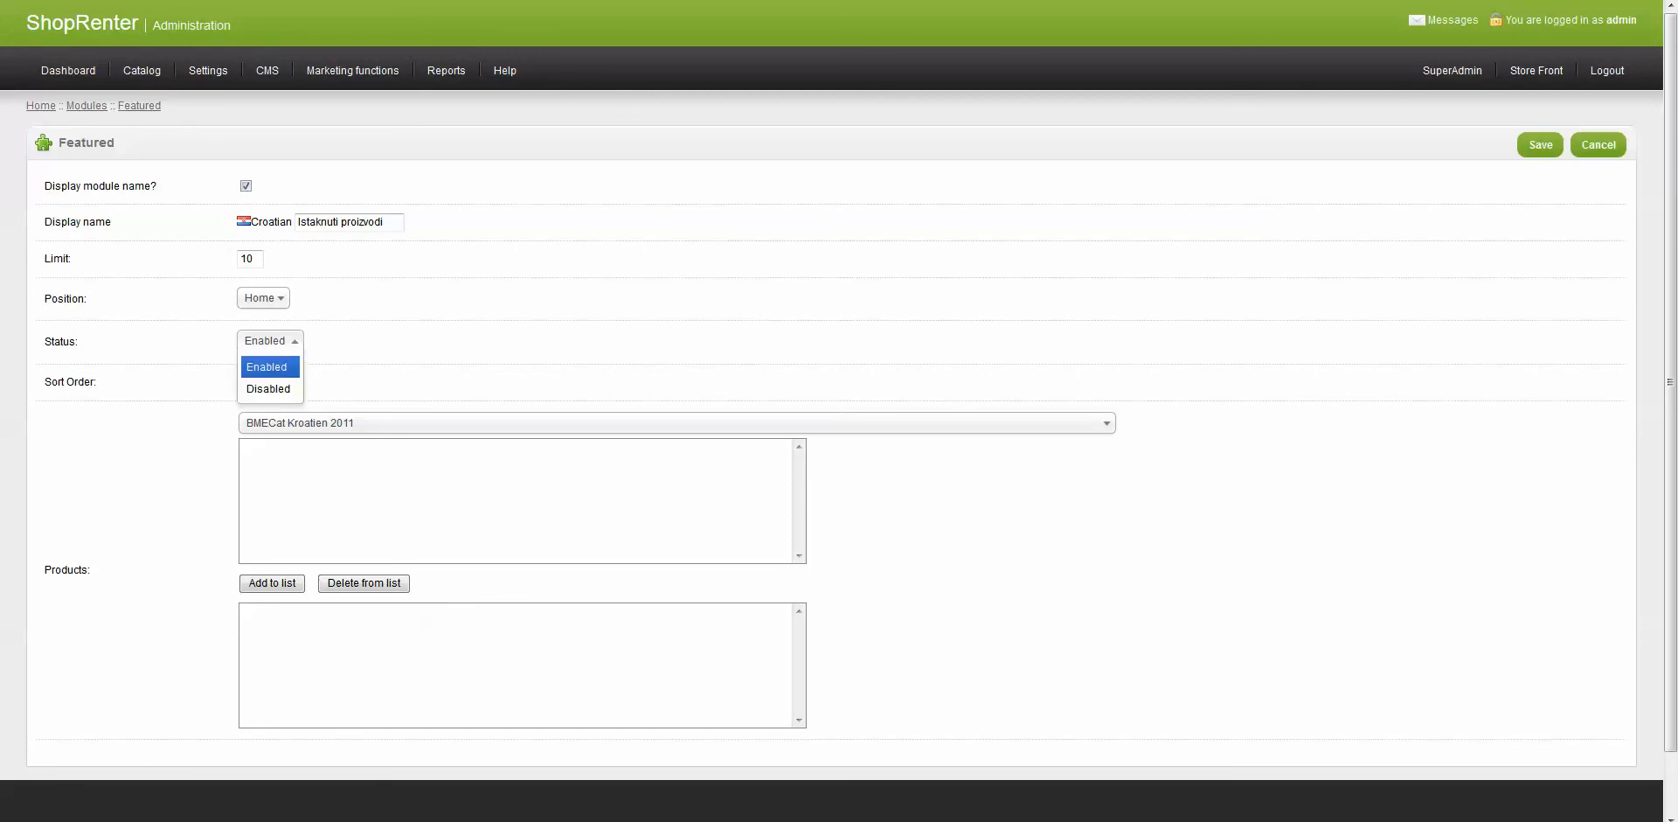
click(270, 341)
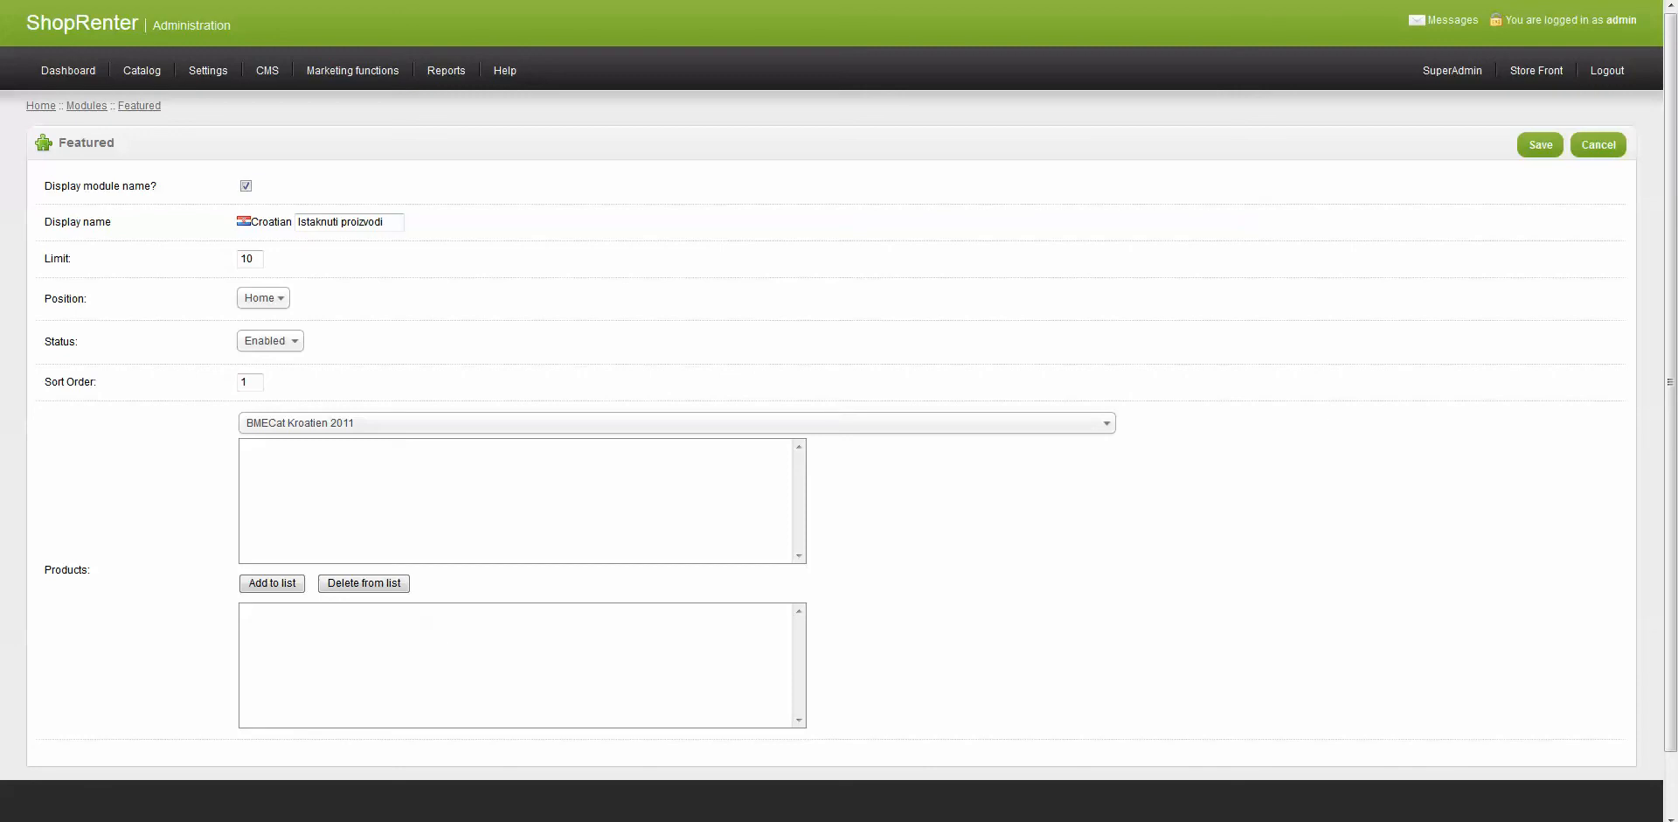
key(alt+Left)
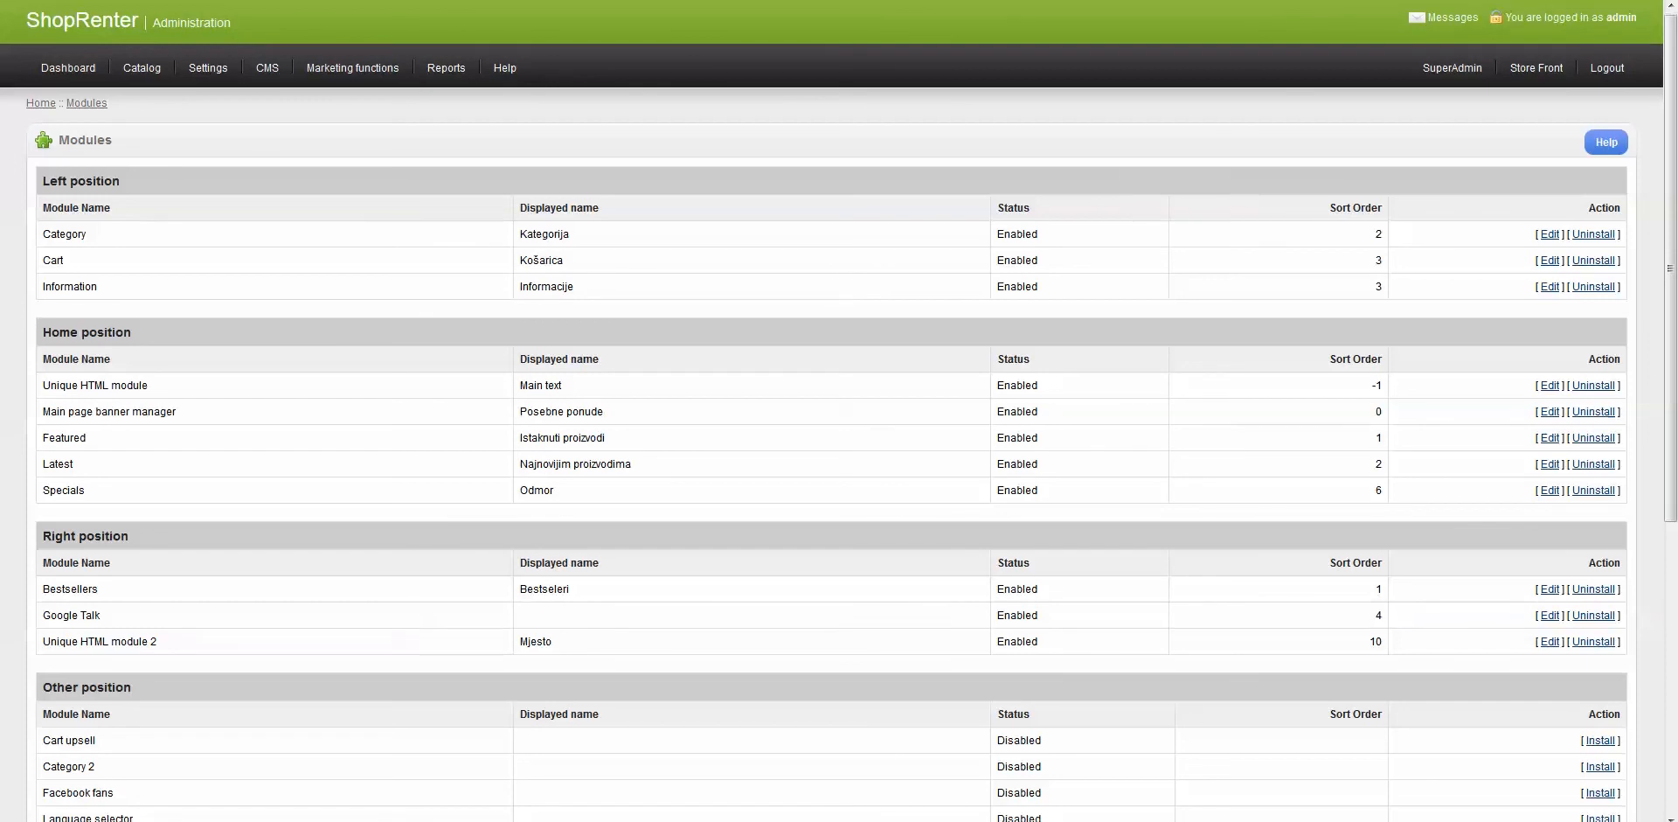
scroll(839, 411, down, 1)
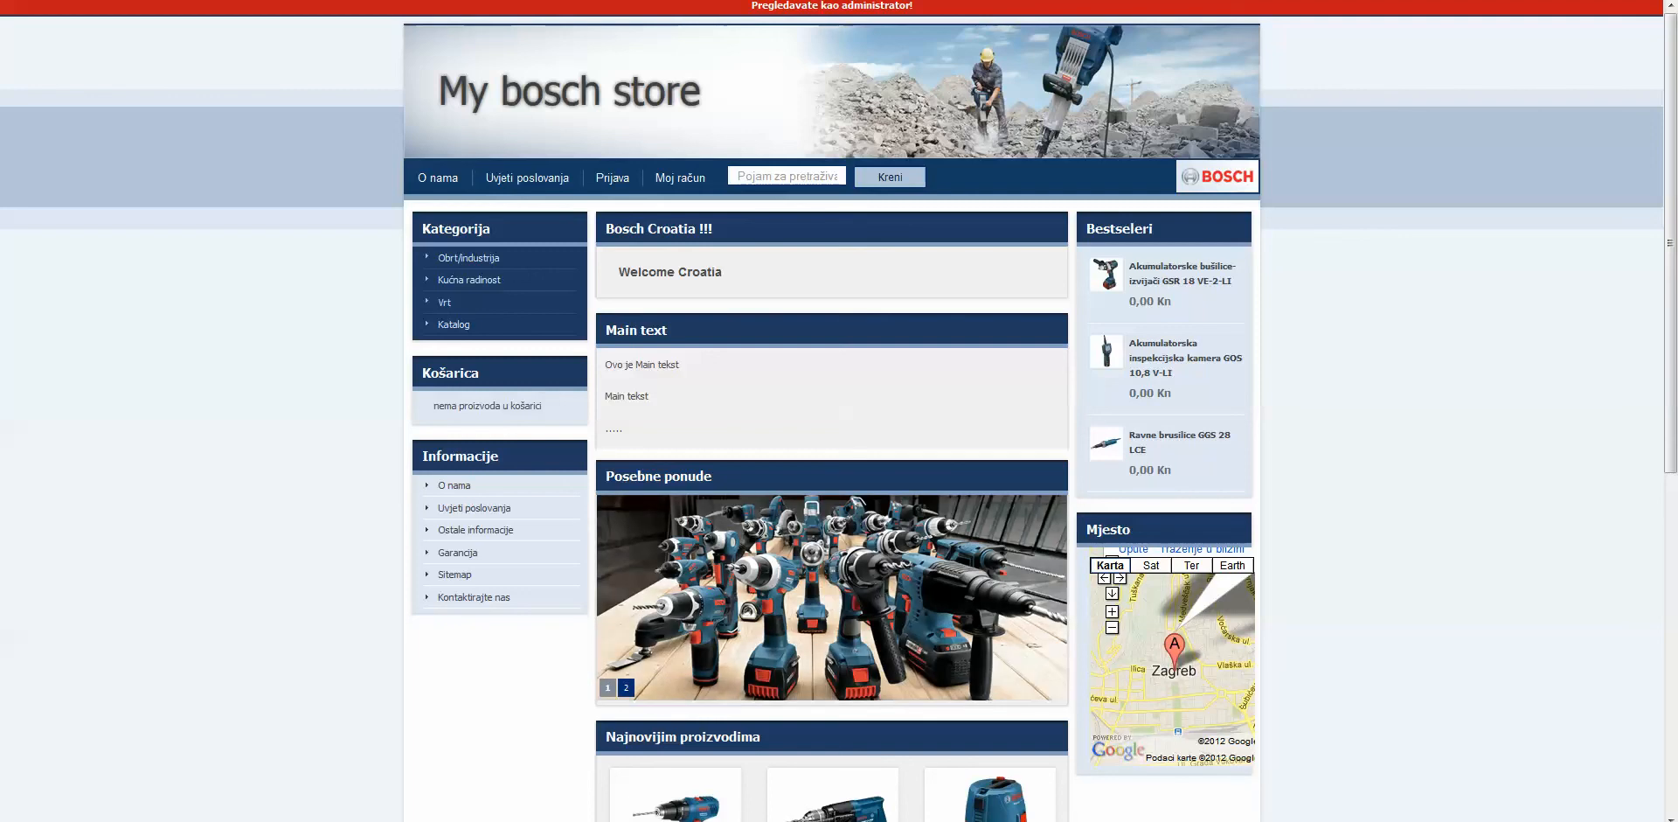
Step: Open the storefront's Uvjeti poslovanja page and the Ravne brusilice GGS 28 LCE product page, examining which blocks surround the content
scroll(839, 417, down, 2)
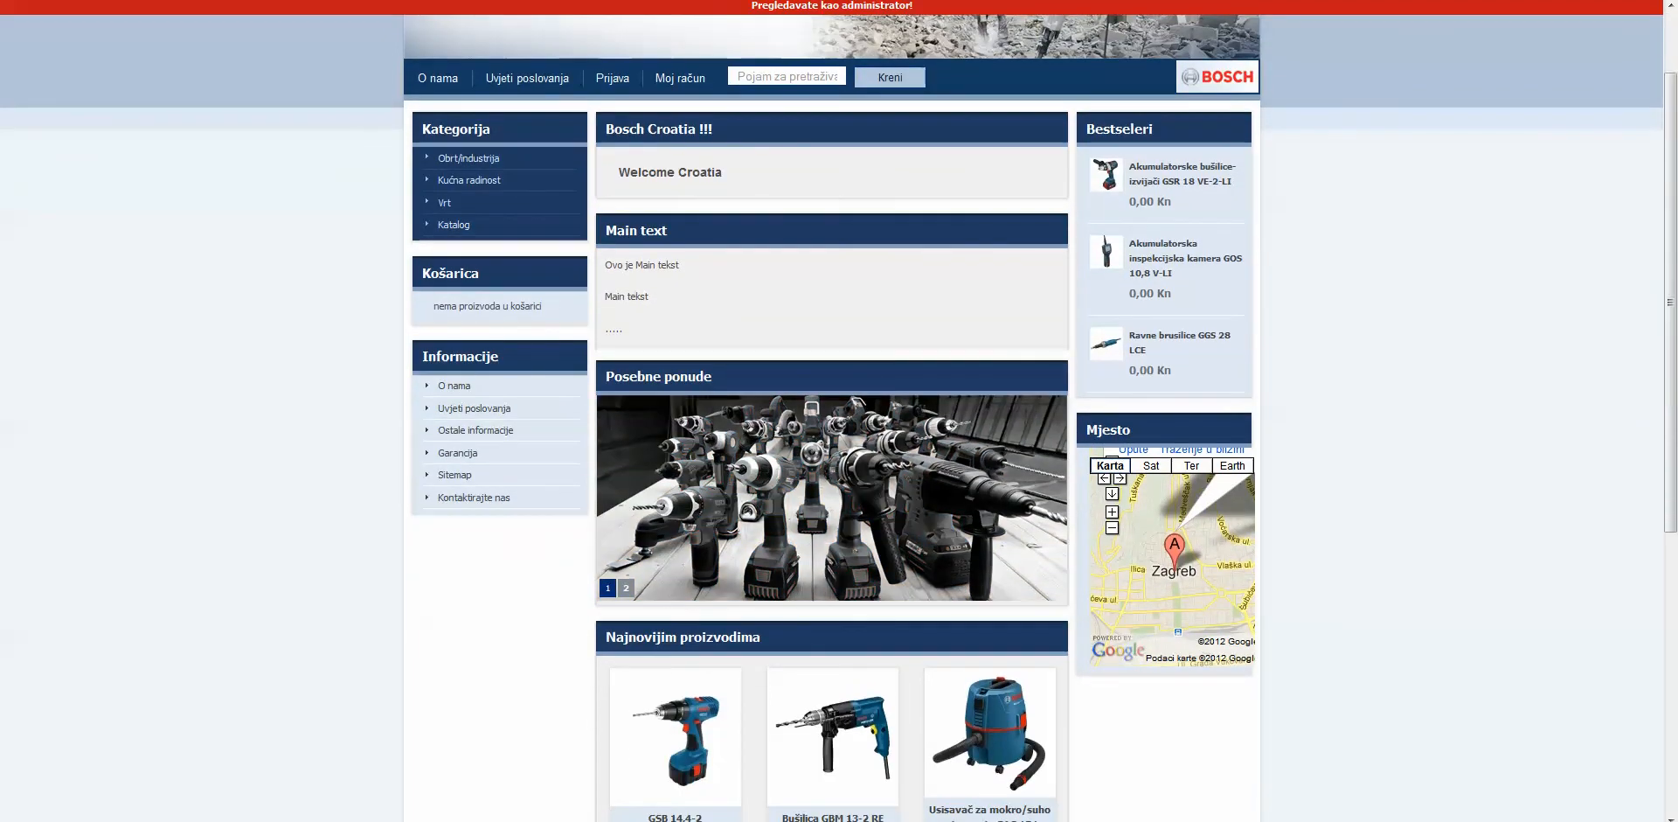
click(475, 408)
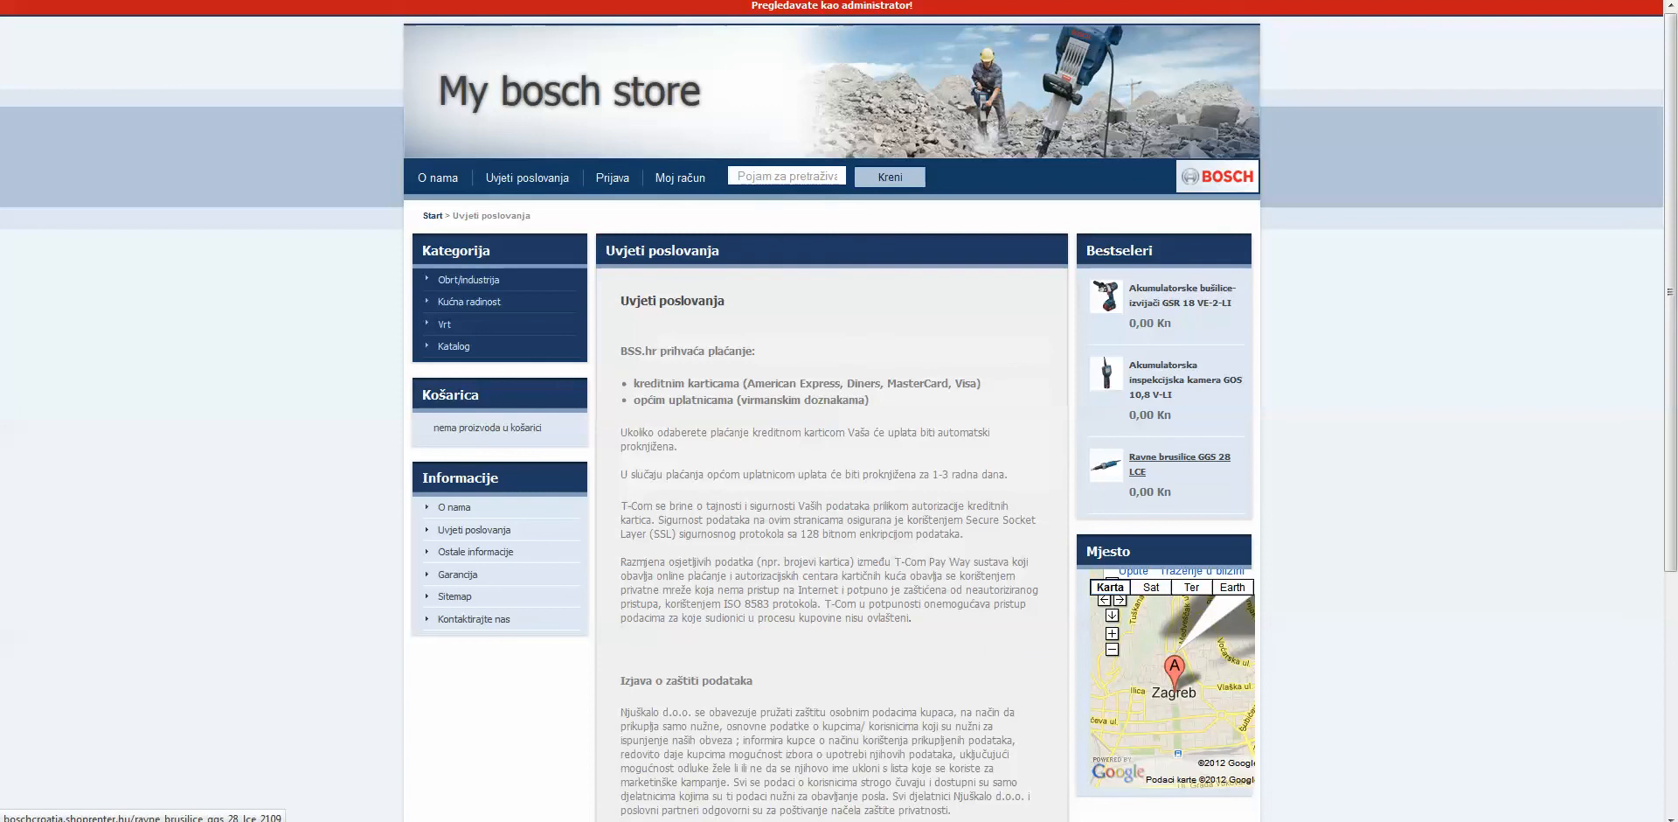
click(1179, 458)
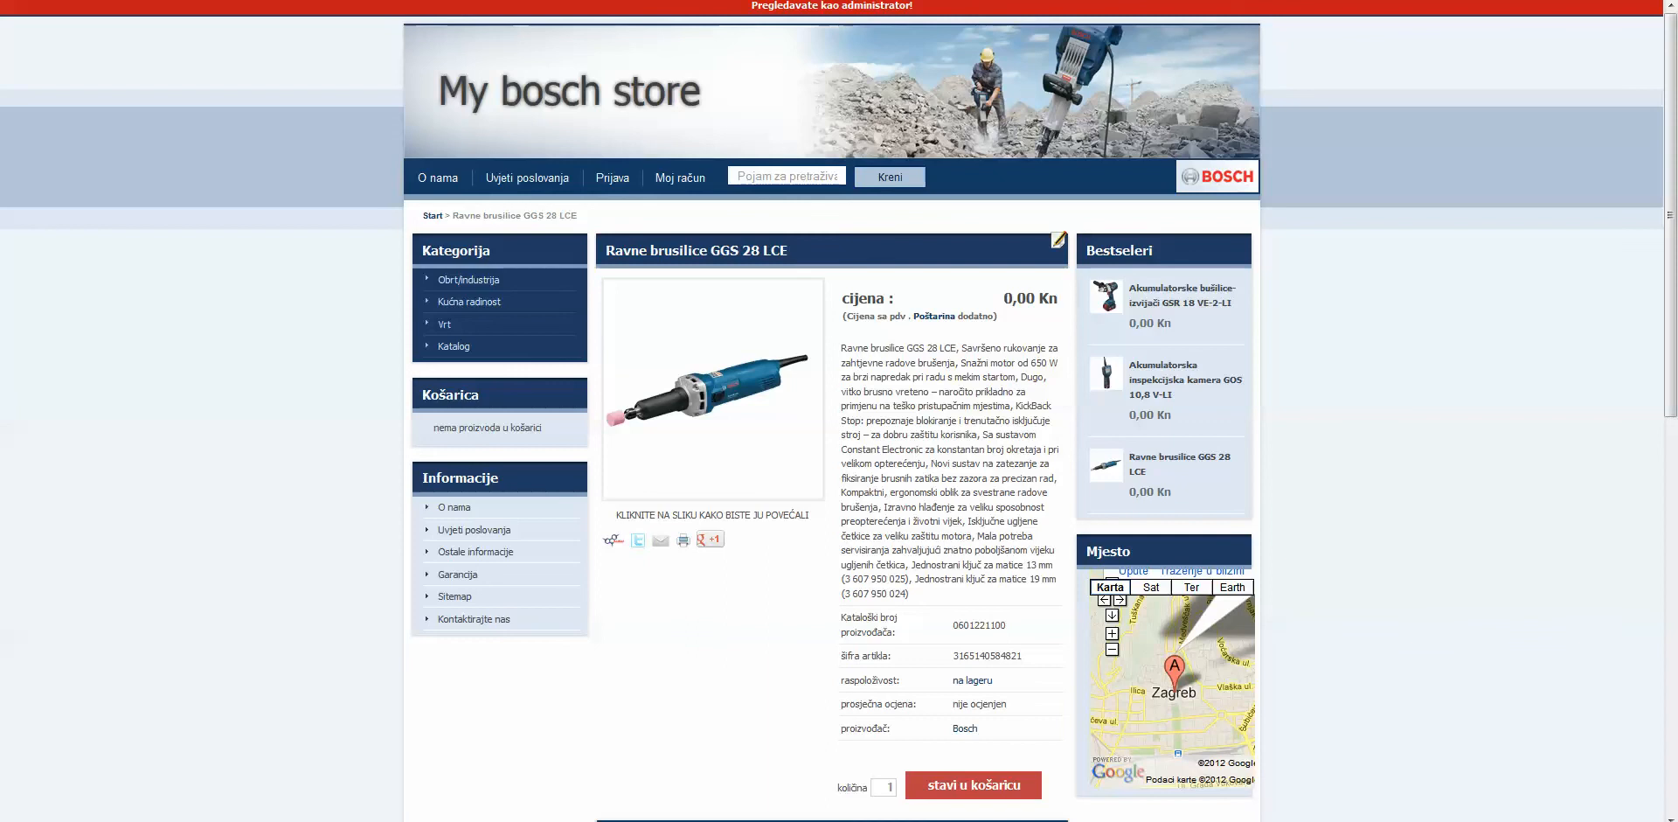
scroll(839, 437, down, 5)
scroll(839, 437, up, 5)
Step: Switch to the administration's module list and review the modules under the Left, Home and Right positions
key(ctrl+Tab)
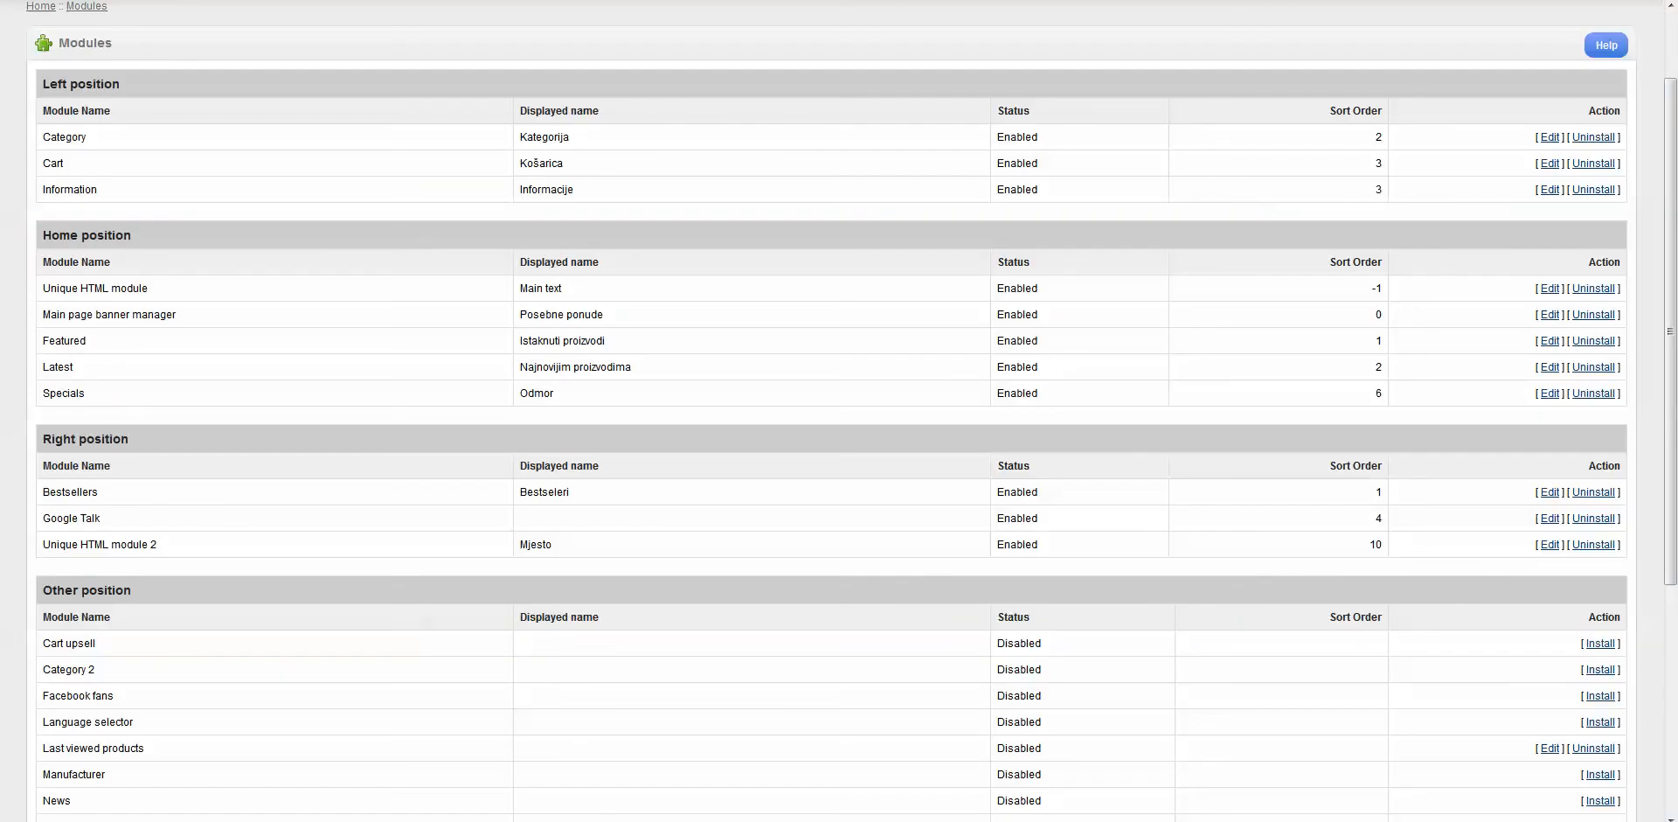
scroll(839, 411, up, 2)
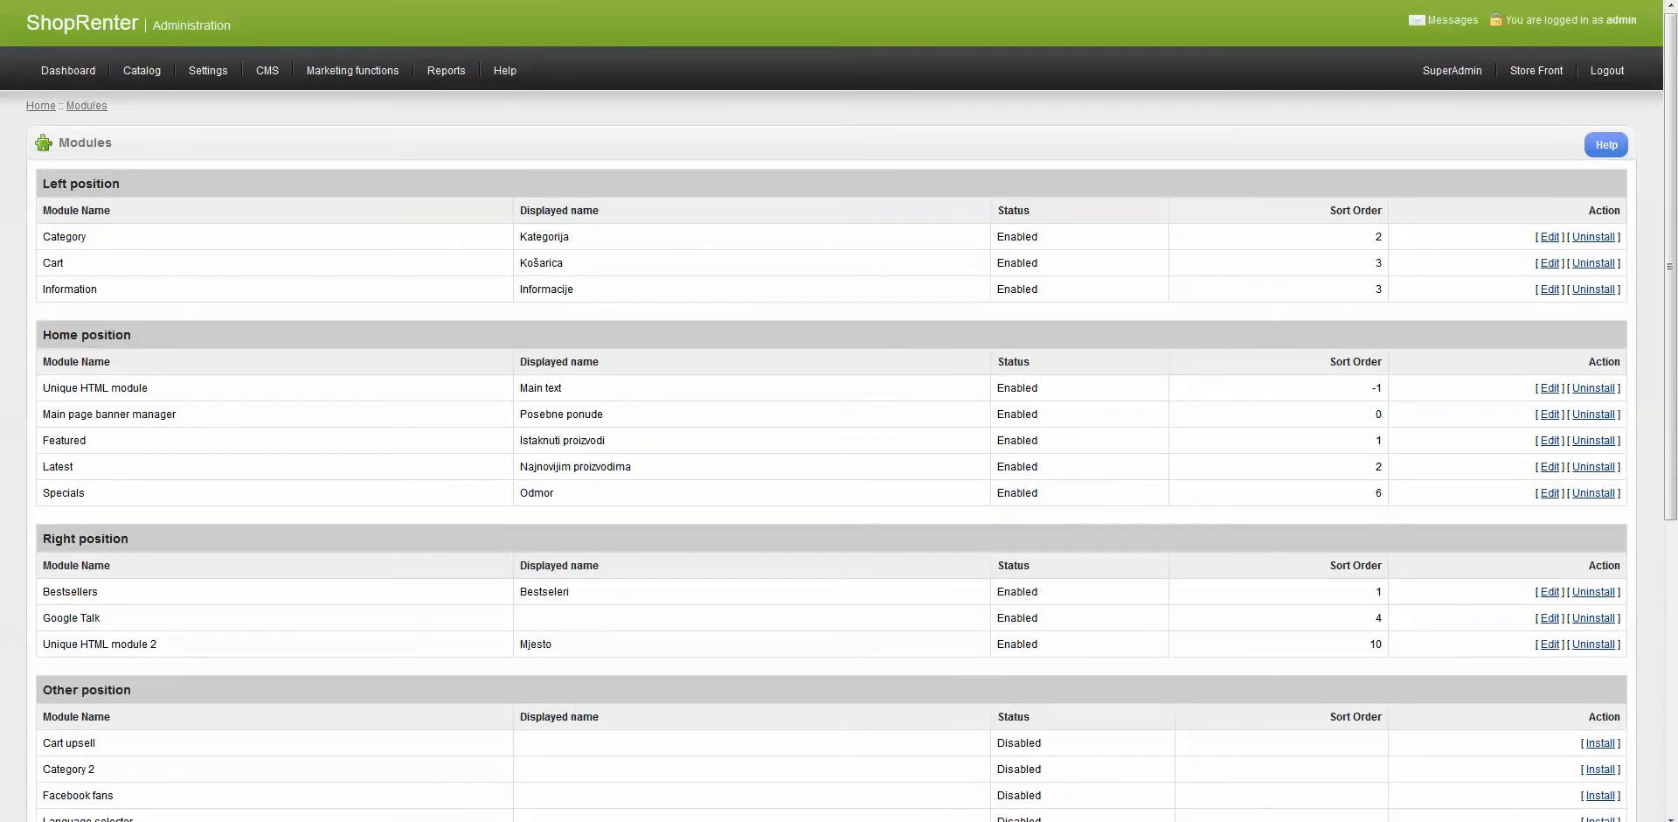
scroll(839, 411, down, 2)
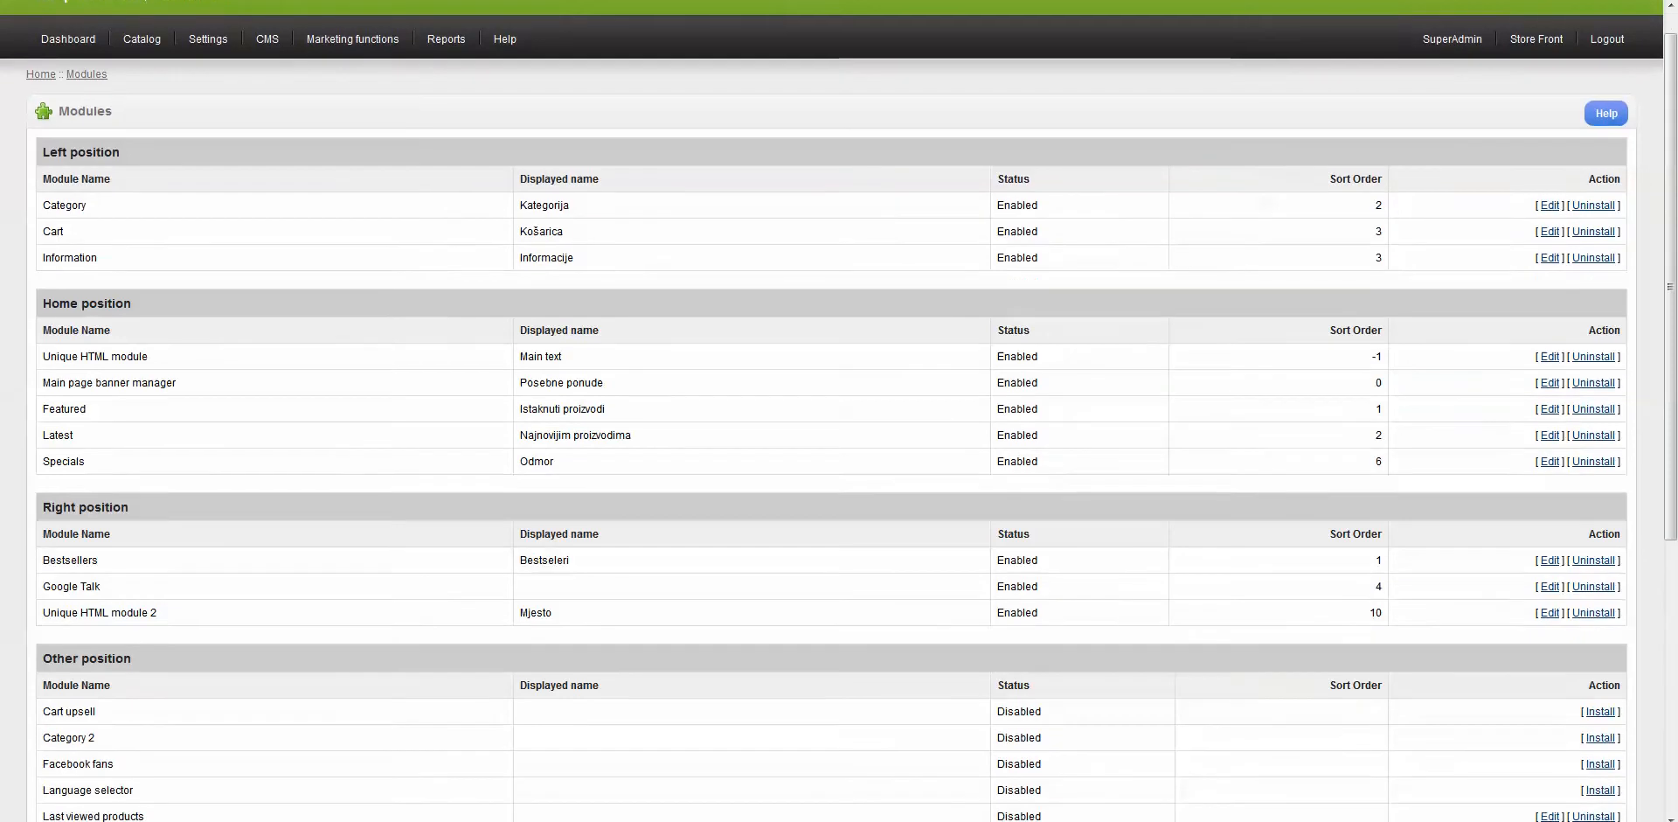
scroll(839, 411, up, 2)
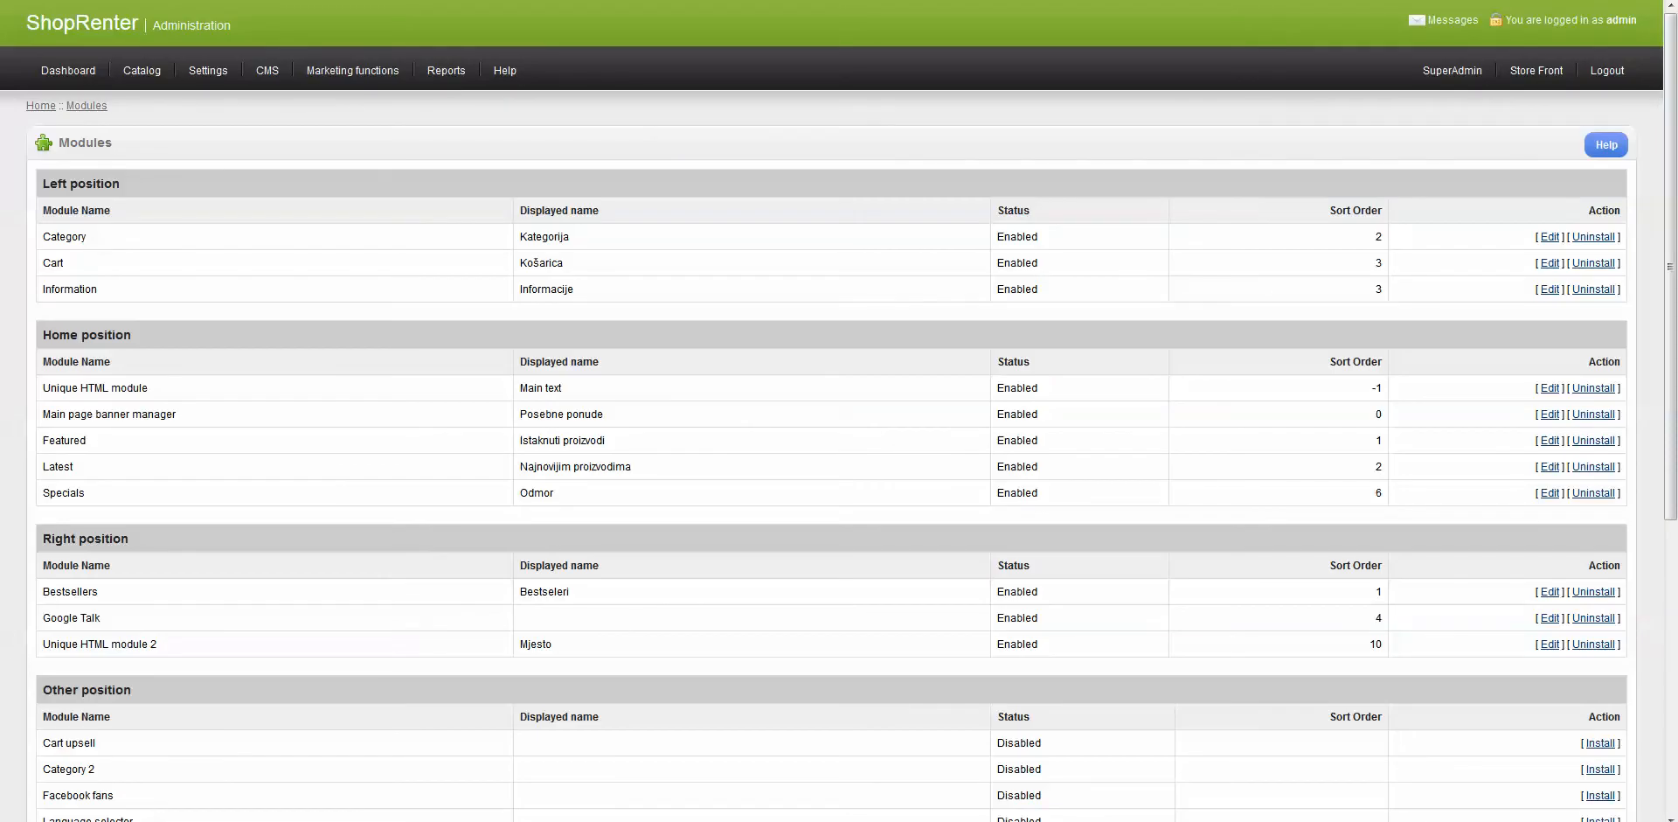
scroll(839, 411, down, 2)
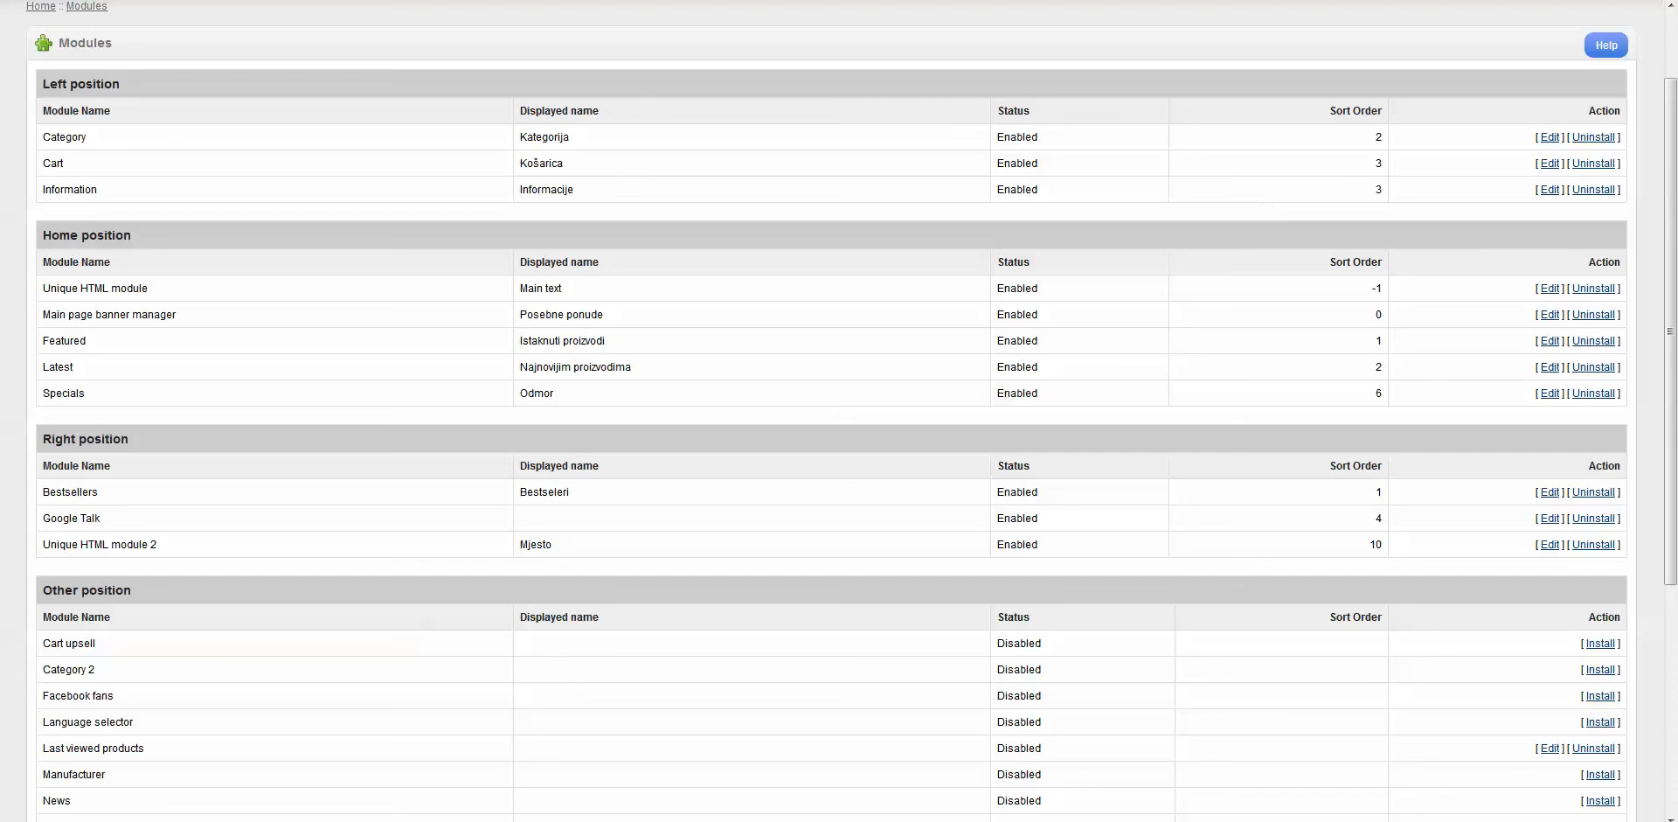
Step: Install the Manufacturer module from Other position, turn on its module name display and set the Croatian display name to Manufacturer
scroll(839, 411, down, 3)
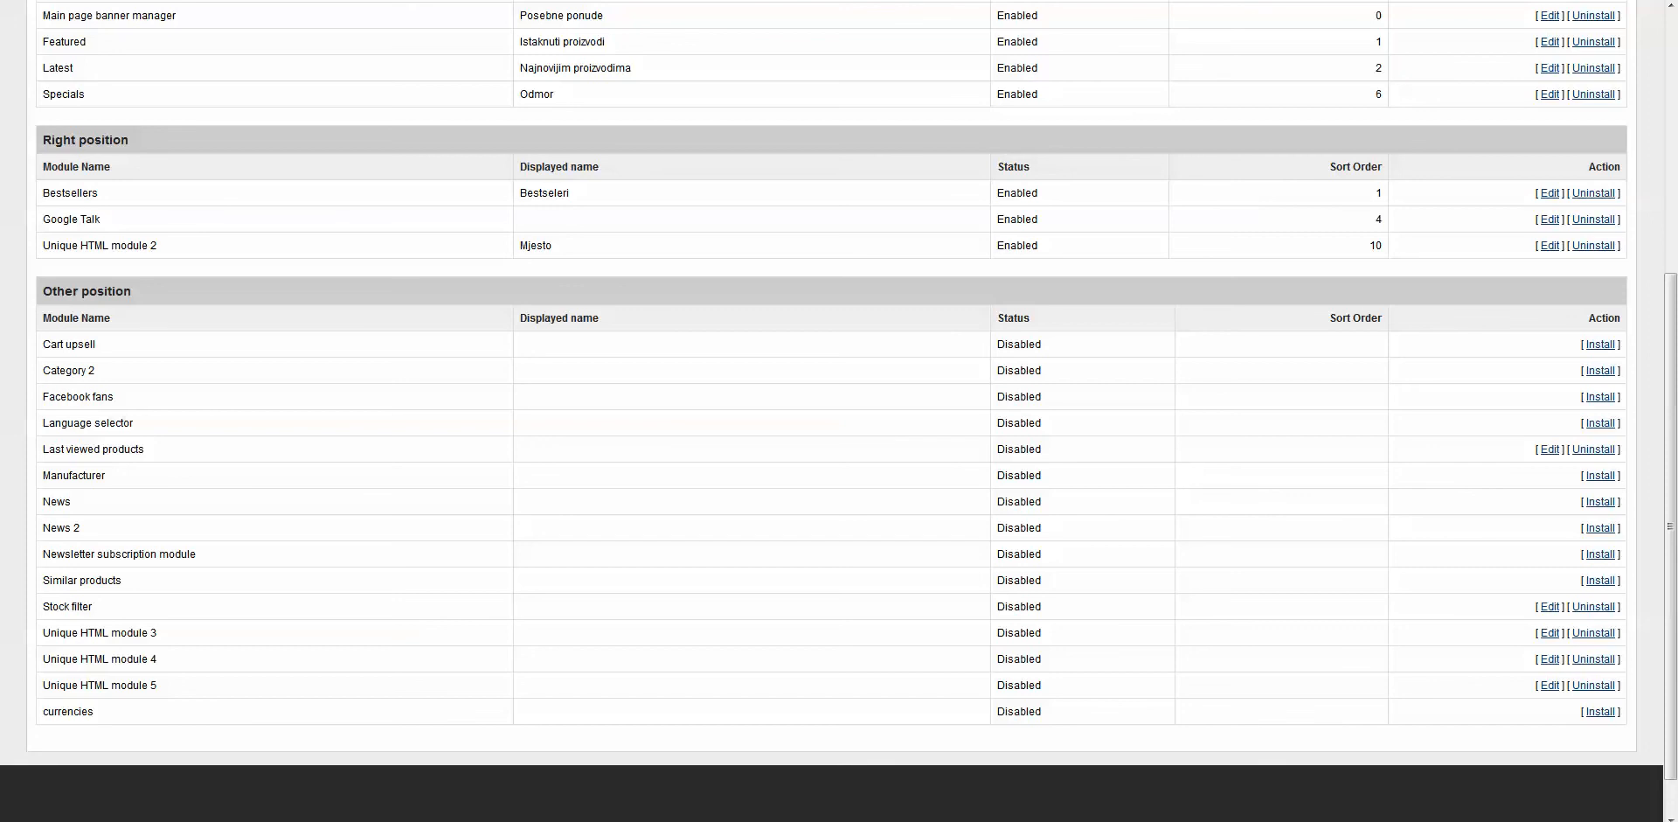
click(1600, 475)
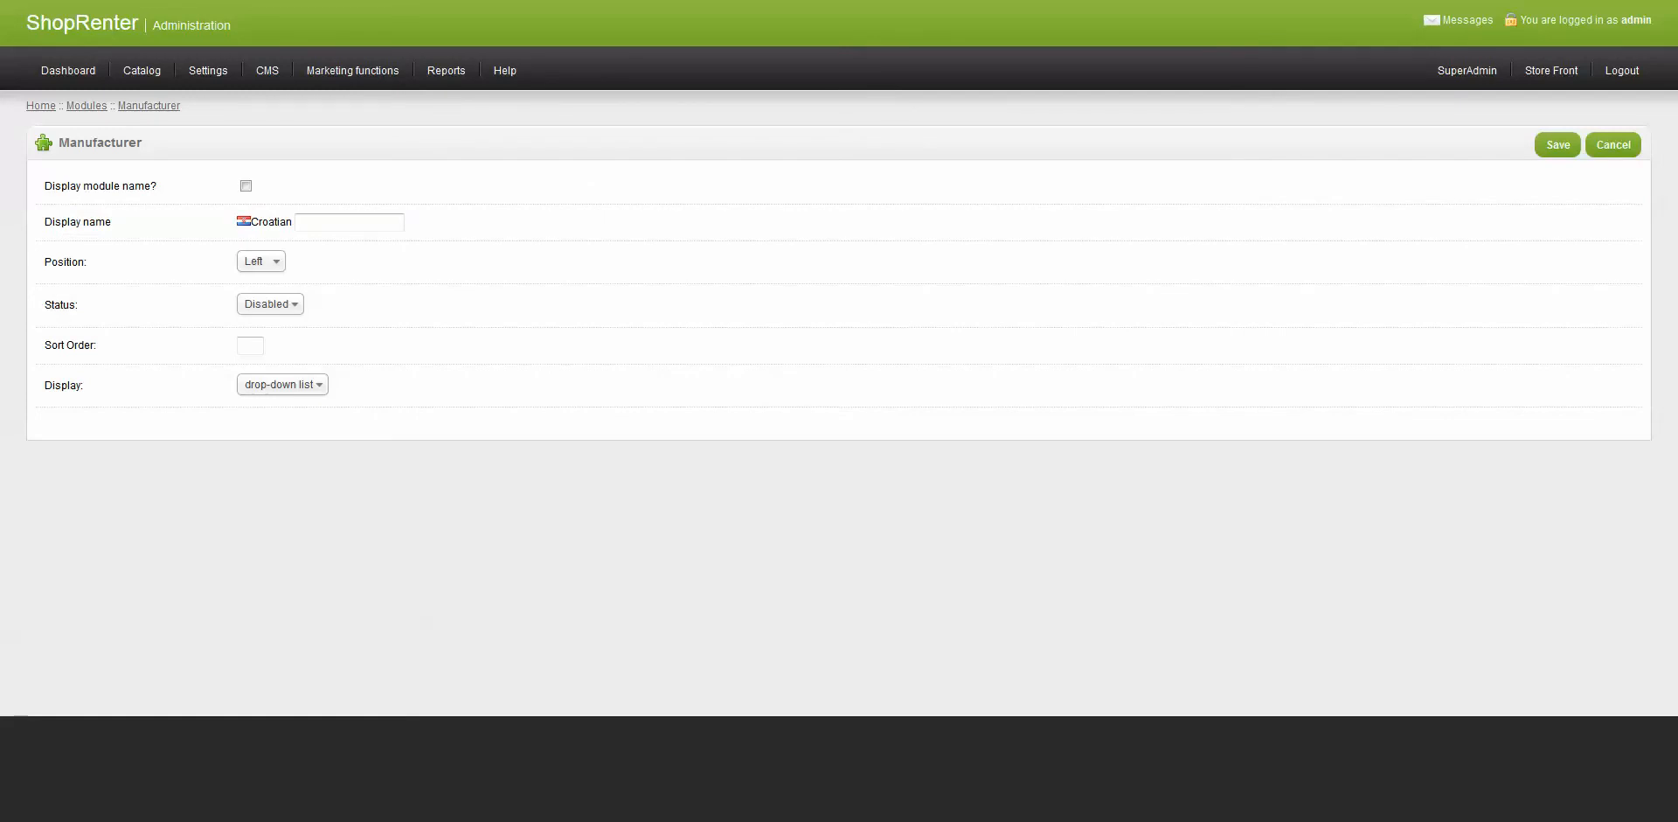
click(246, 185)
text(Manufacturer)
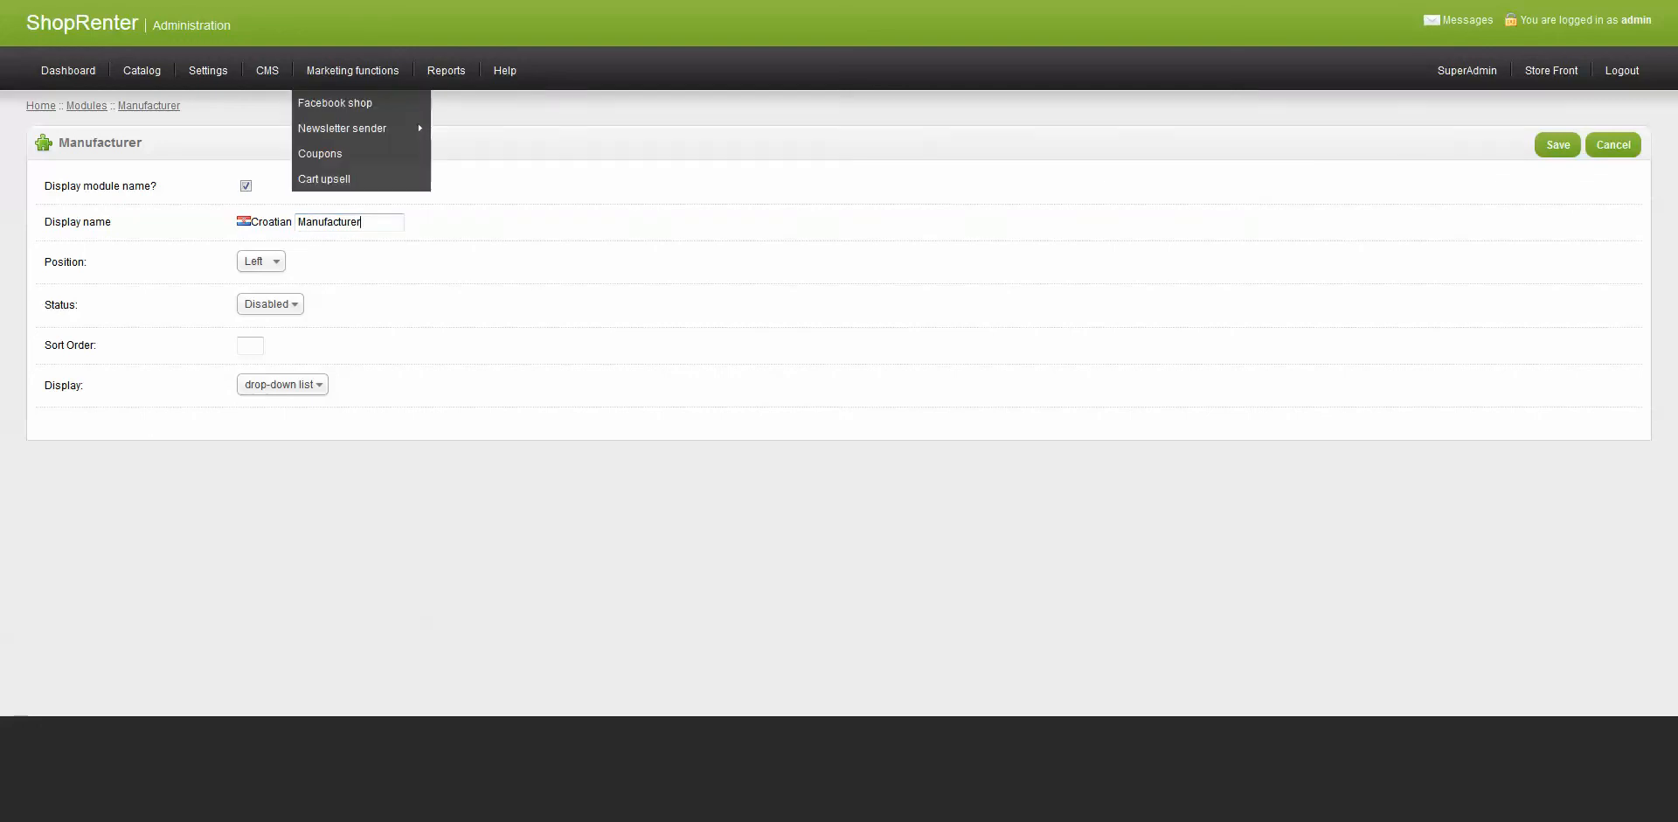
Step: Set the Manufacturer module's position to Right and its status to Enabled
click(261, 260)
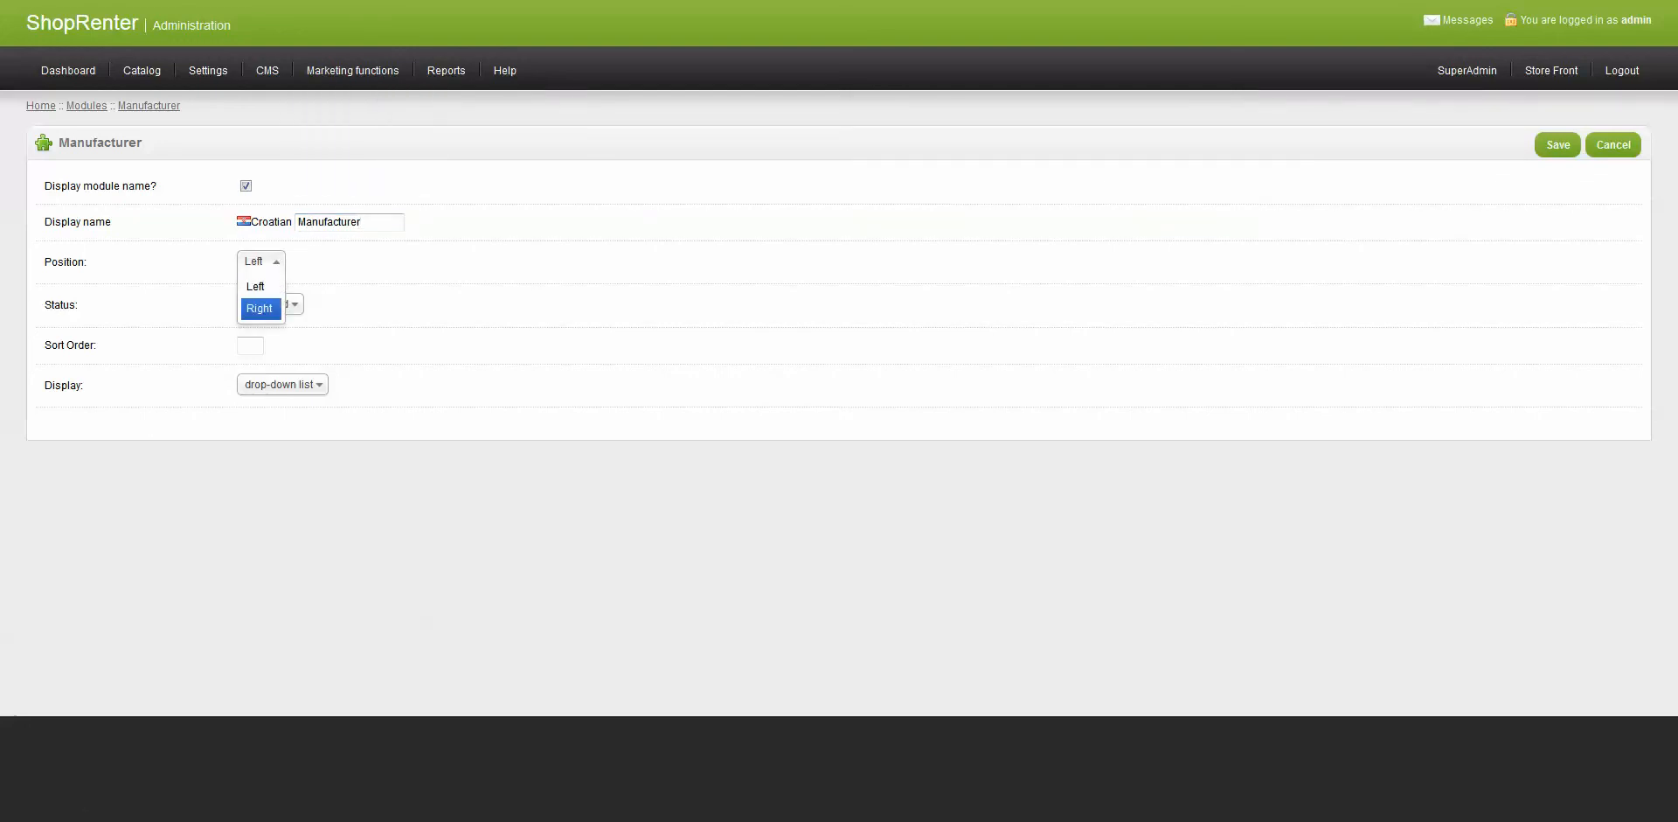
click(260, 308)
click(270, 303)
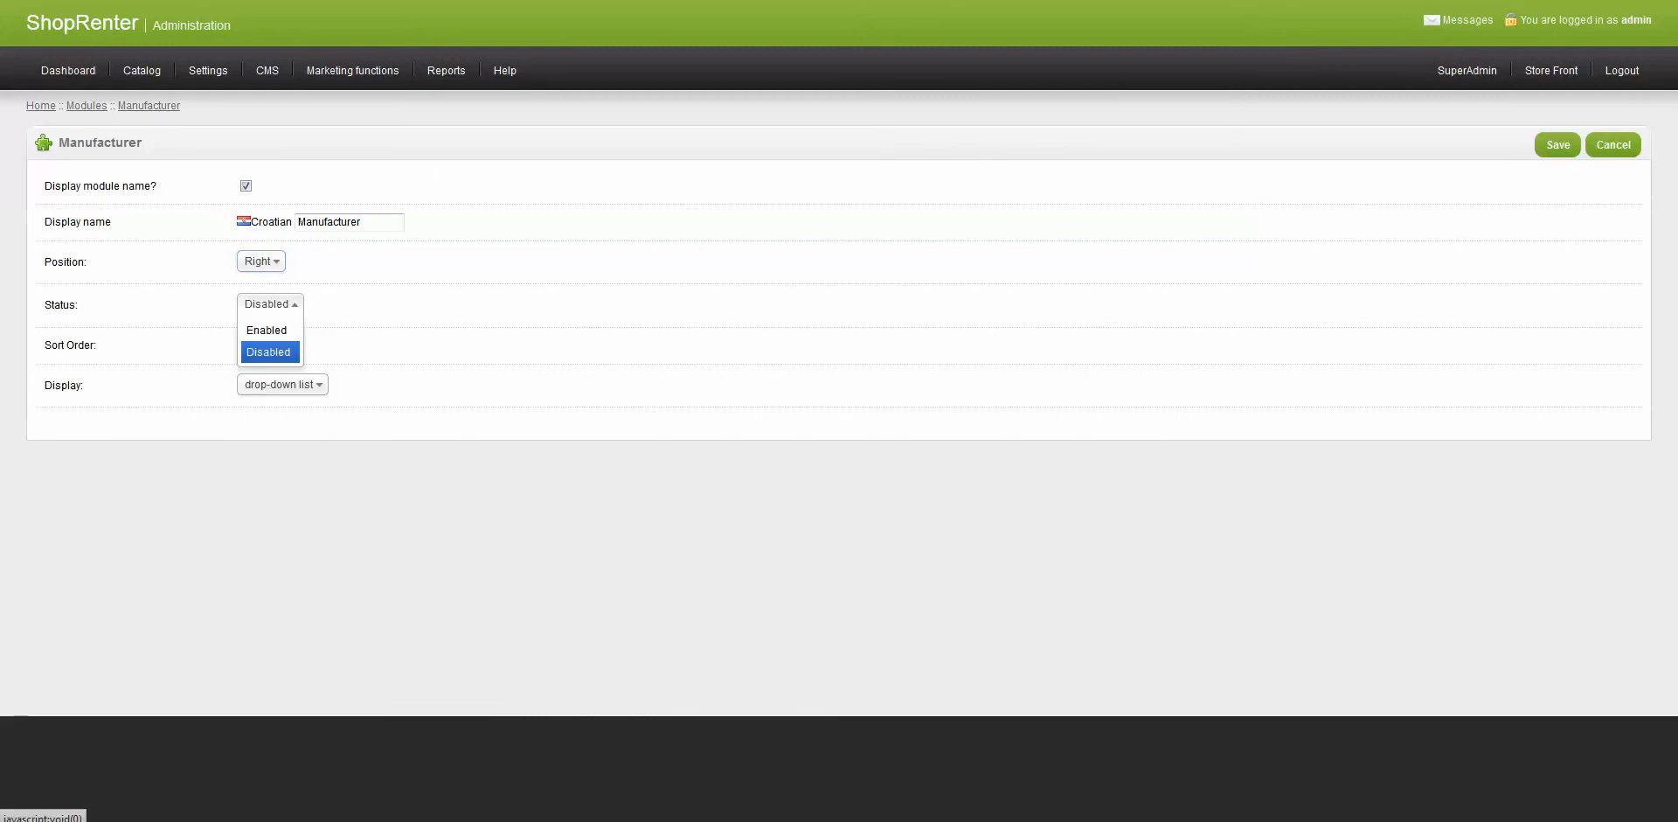
click(262, 326)
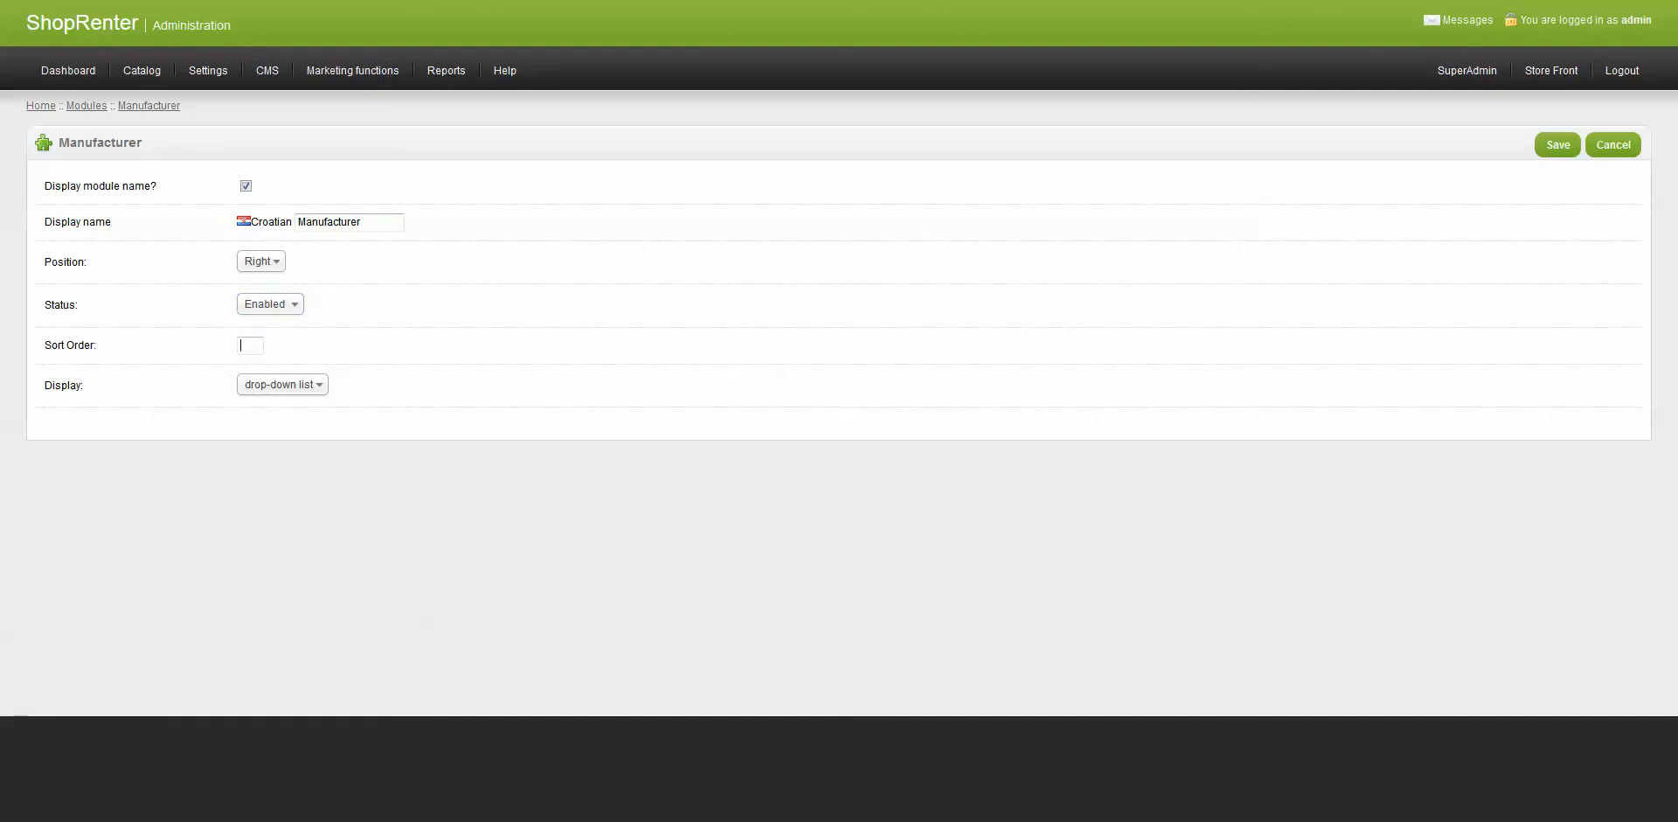
Step: Set the Manufacturer module's sort order to 5, keep its display as a drop-down list, and save the module
text(5)
click(282, 385)
click(282, 385)
click(282, 384)
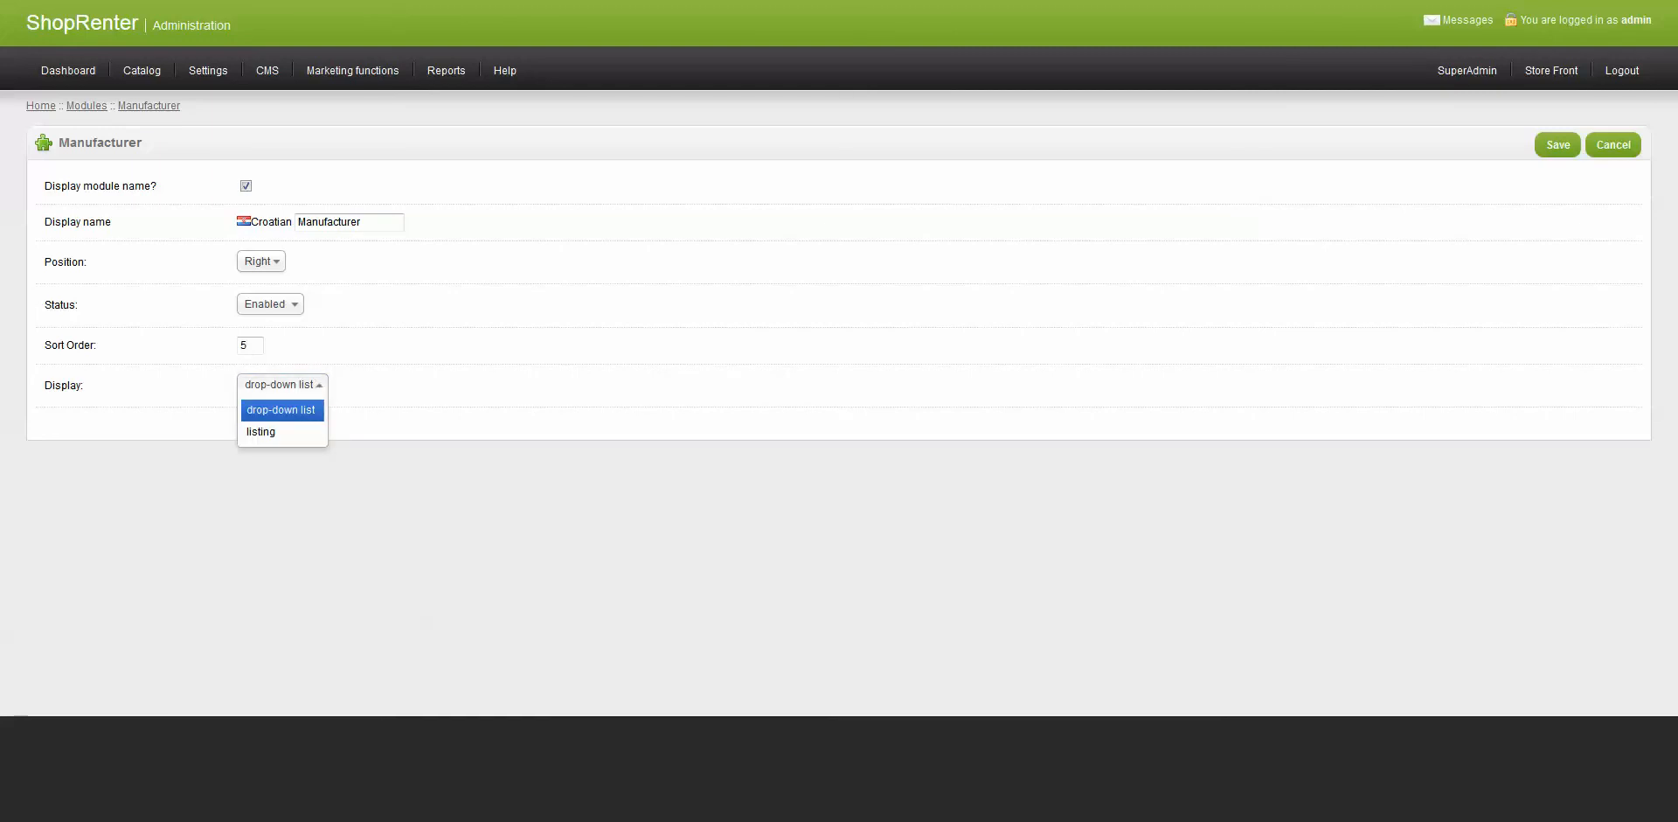
click(282, 384)
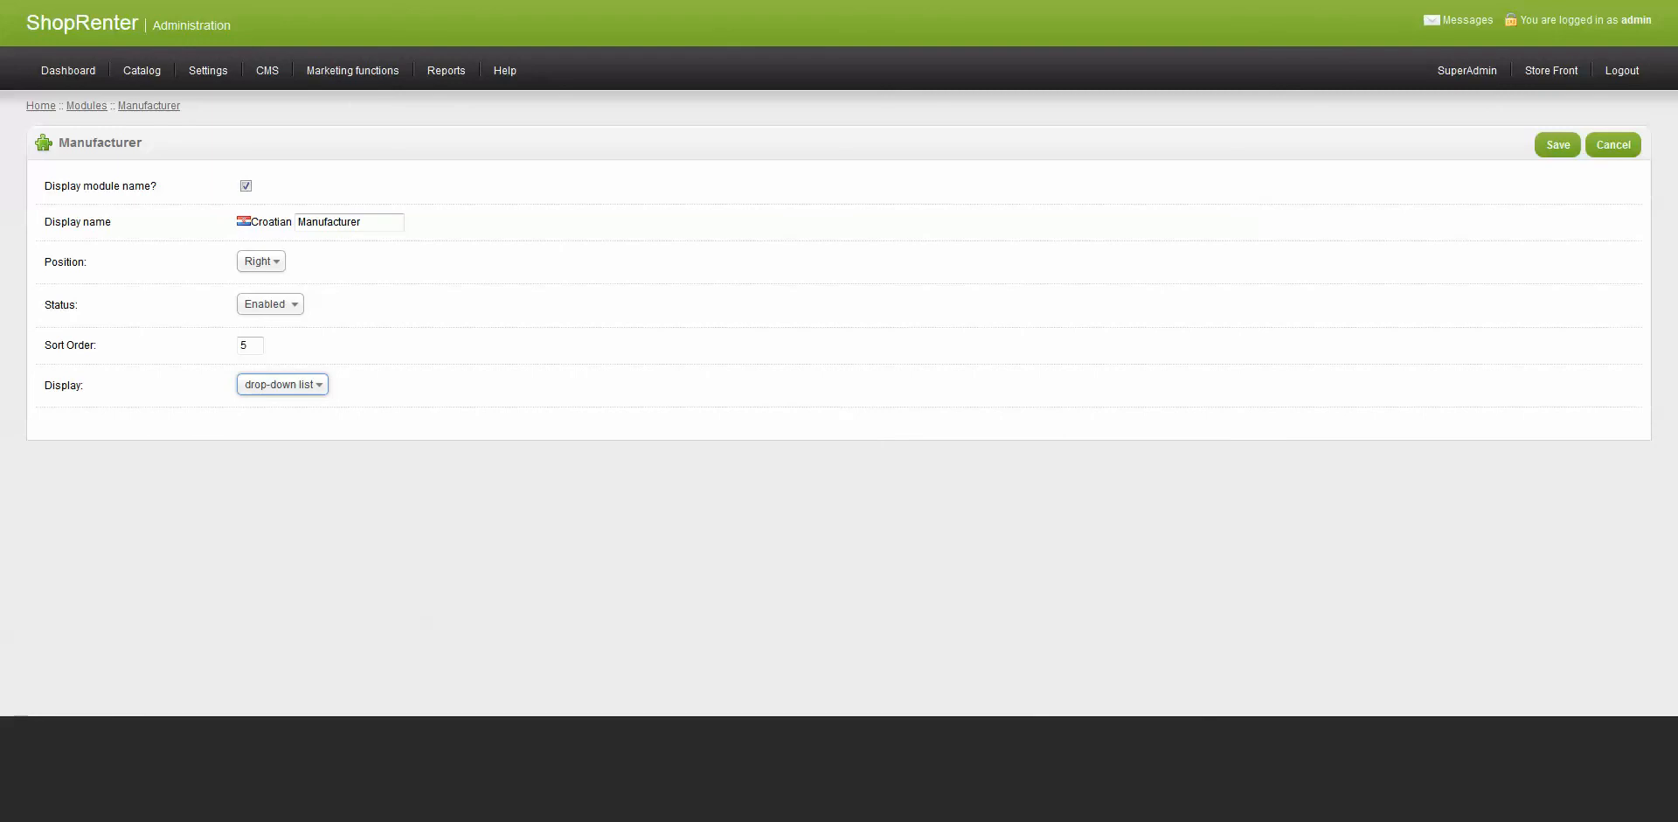
click(1559, 145)
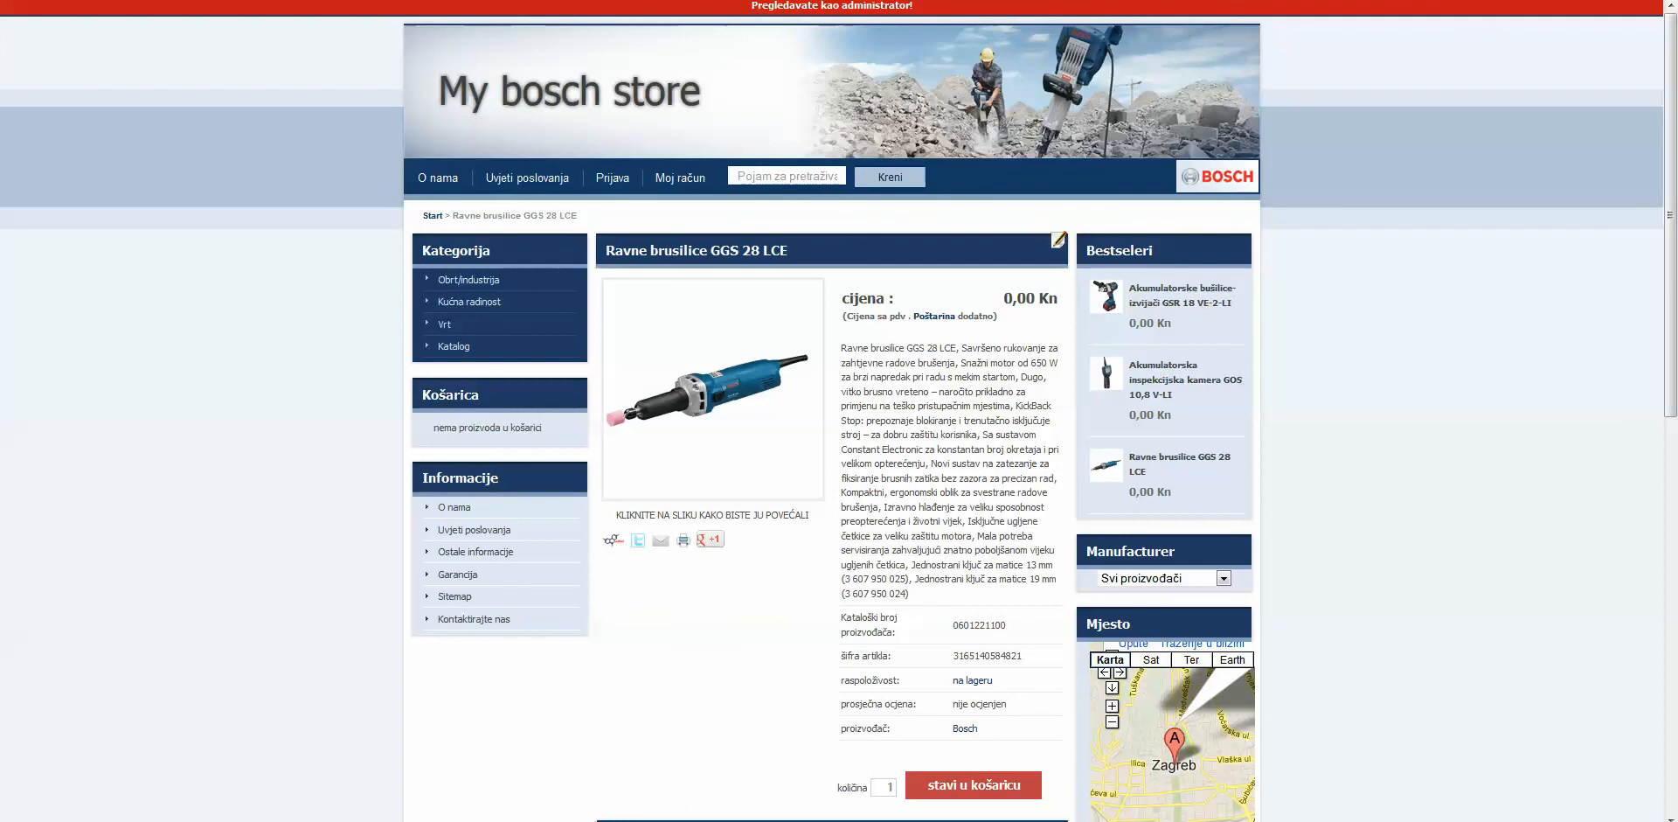
Step: Examine the Manufacturer block and its drop-down list on the storefront product page, and return to the administration's module list
scroll(839, 417, down, 2)
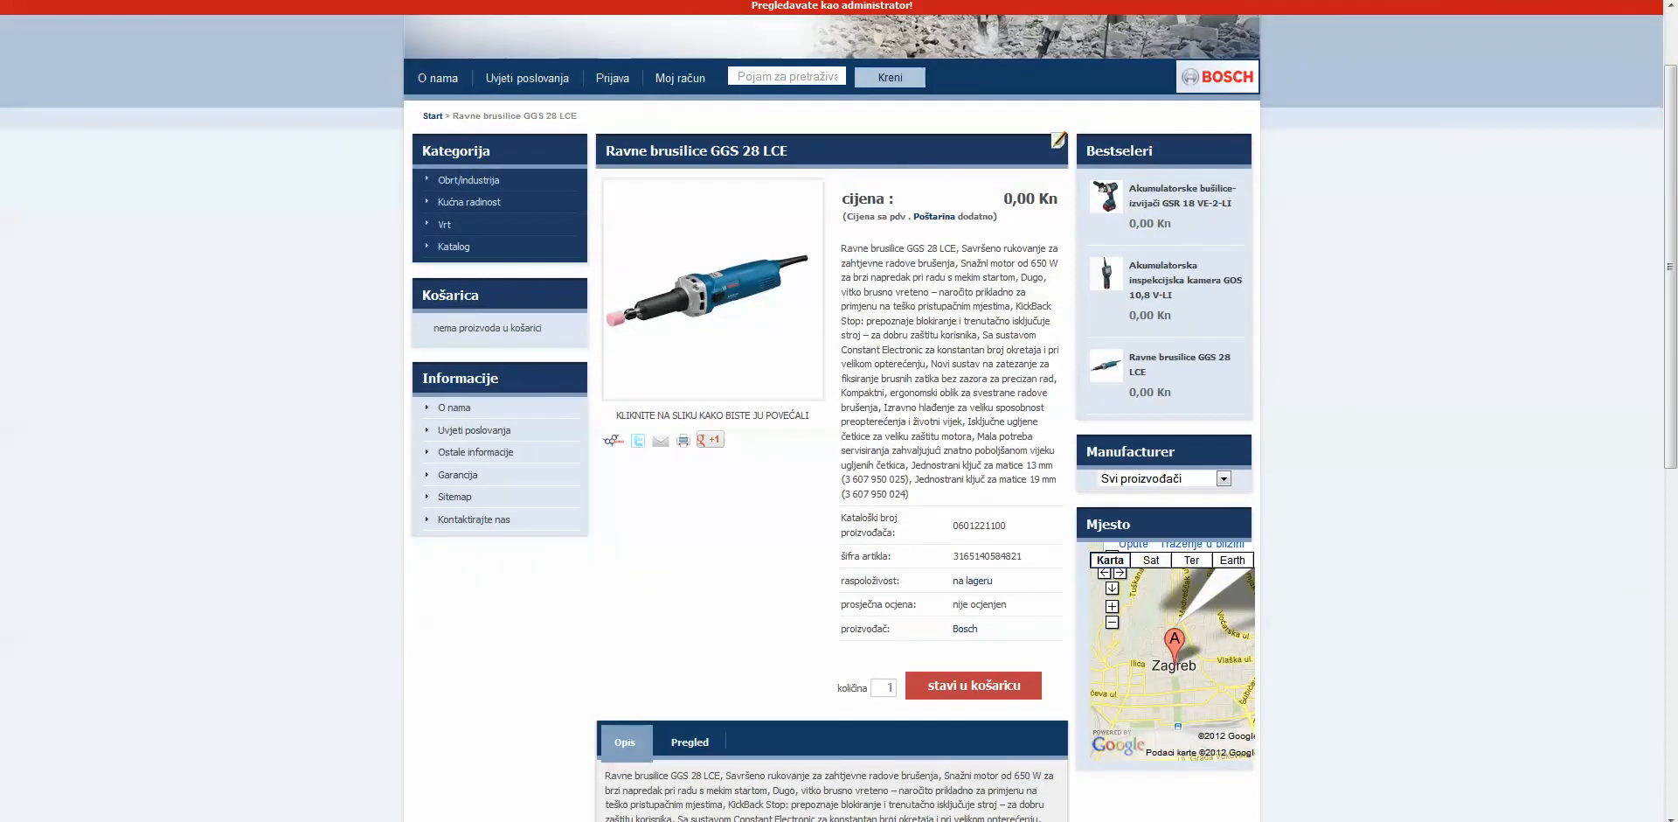
click(1224, 479)
click(1223, 479)
click(1223, 479)
click(1224, 479)
scroll(839, 417, up, 2)
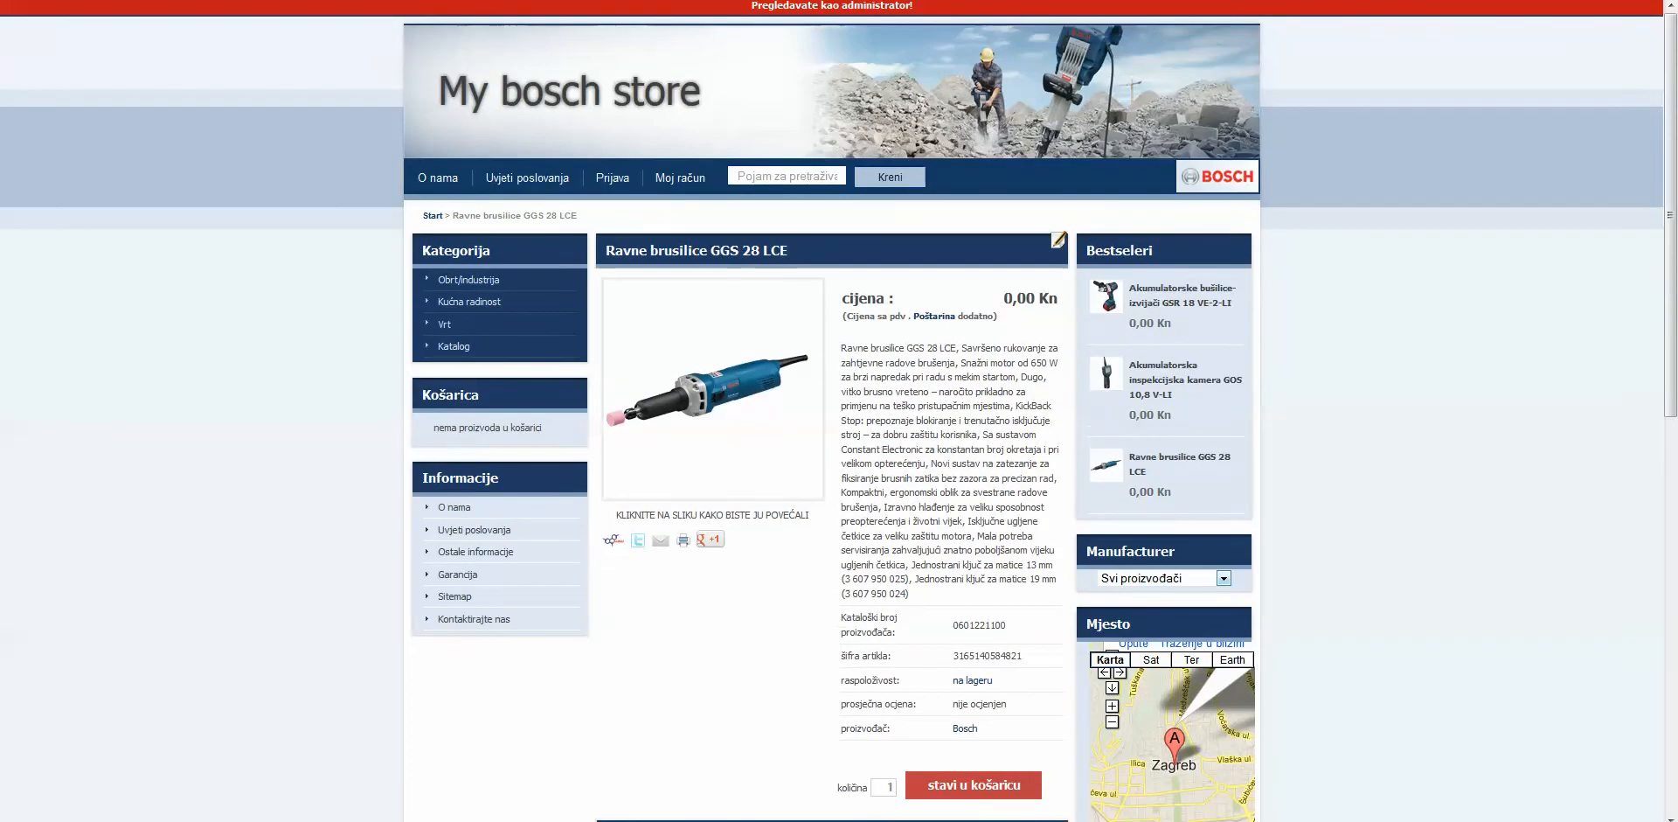
key(ctrl+Tab)
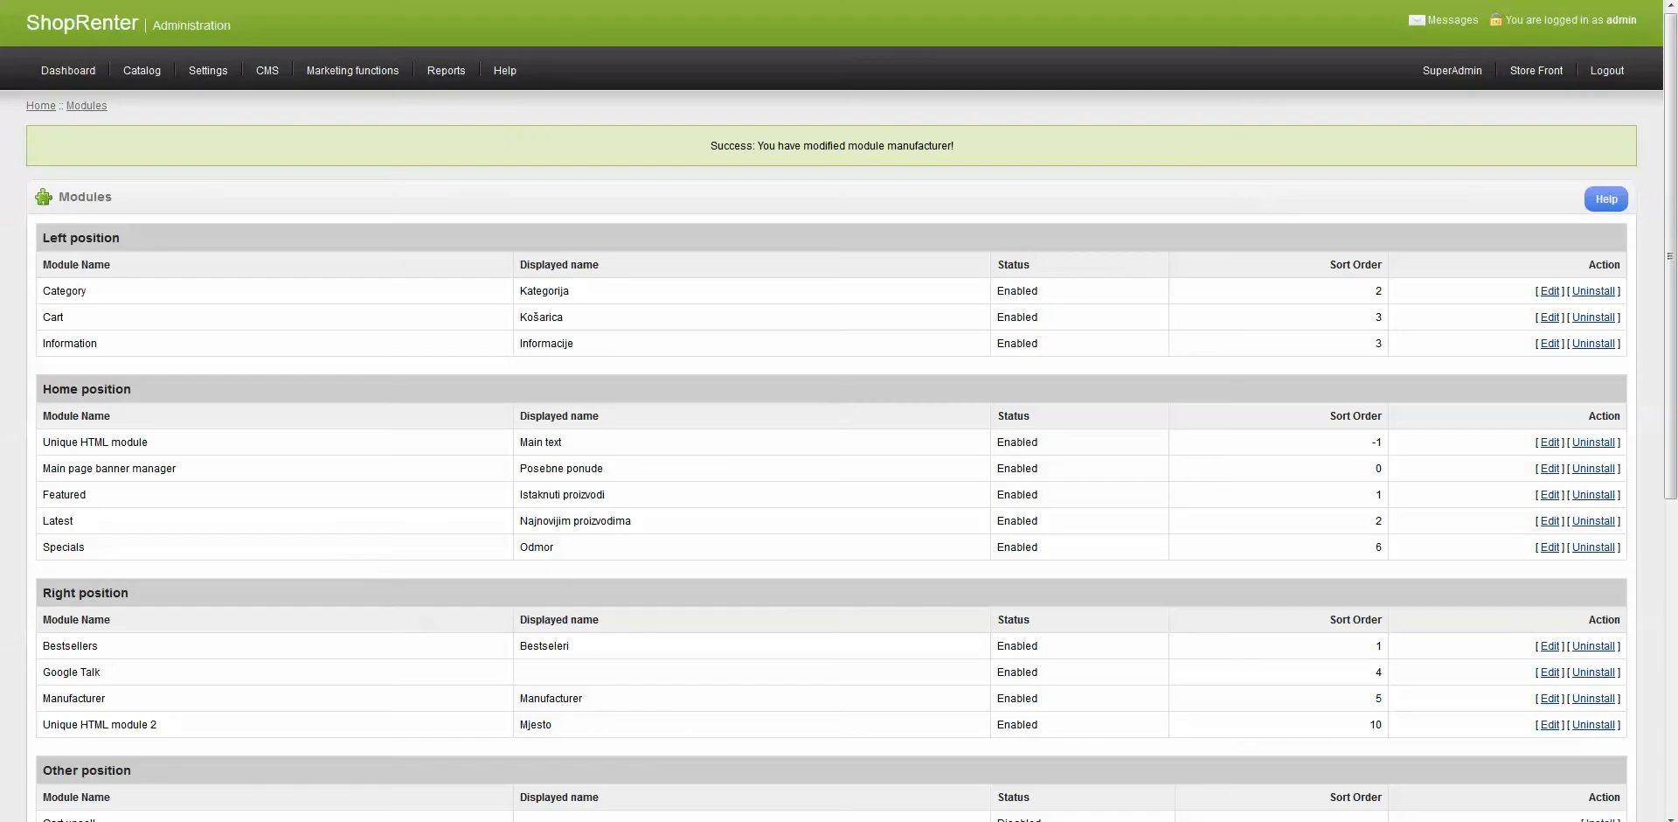